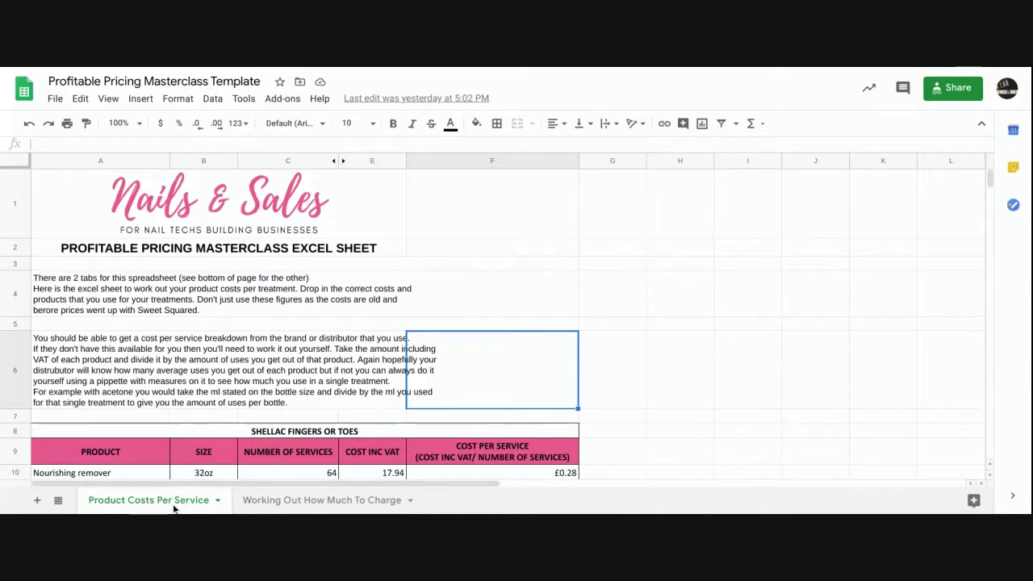
Step: Look over the Working Out How Much To Charge sheet and return to the Product Costs Per Service sheet
{"action": "left_click", "coordinate": [266, 501]}
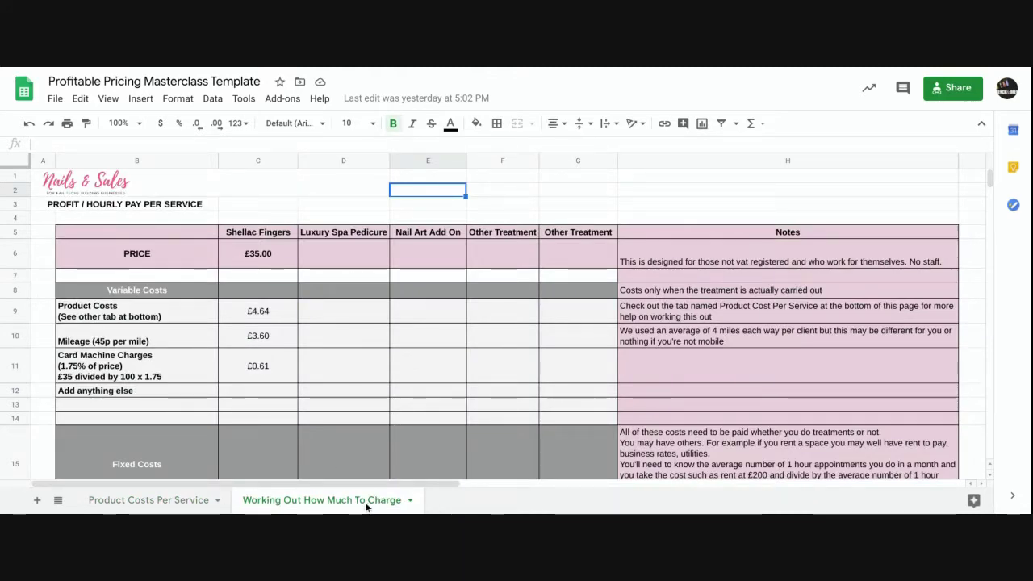
{"action": "left_click", "coordinate": [162, 502]}
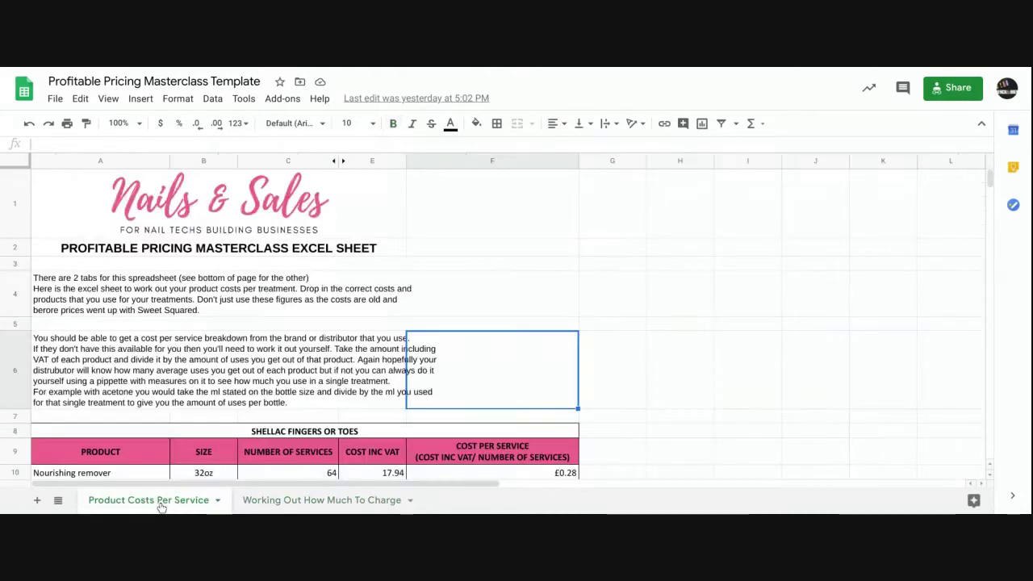
{"action": "left_click", "coordinate": [272, 503]}
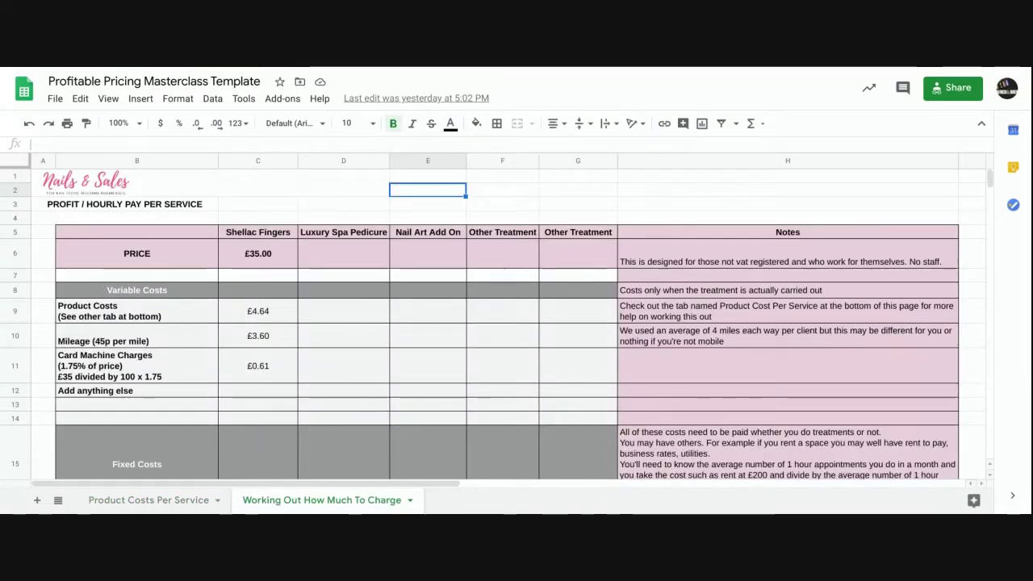
{"action": "left_click", "coordinate": [126, 506]}
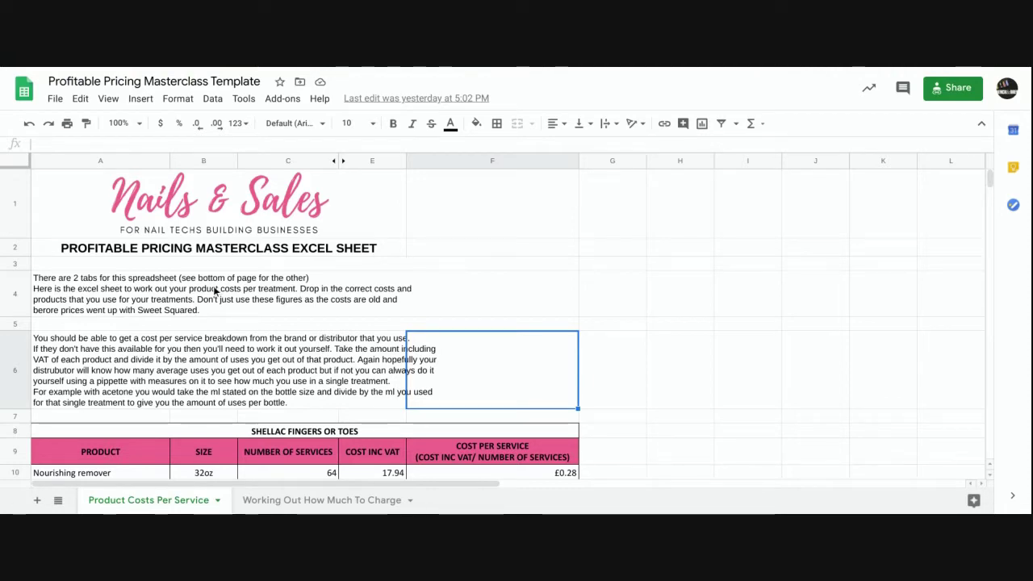
Step: Examine the Shellac Fingers or Toes cost table from its heading through to the total row
{"action": "scroll", "coordinate": [215, 290], "scroll_direction": "down", "scroll_amount": 5}
{"action": "scroll", "coordinate": [215, 291], "scroll_direction": "up", "scroll_amount": 1}
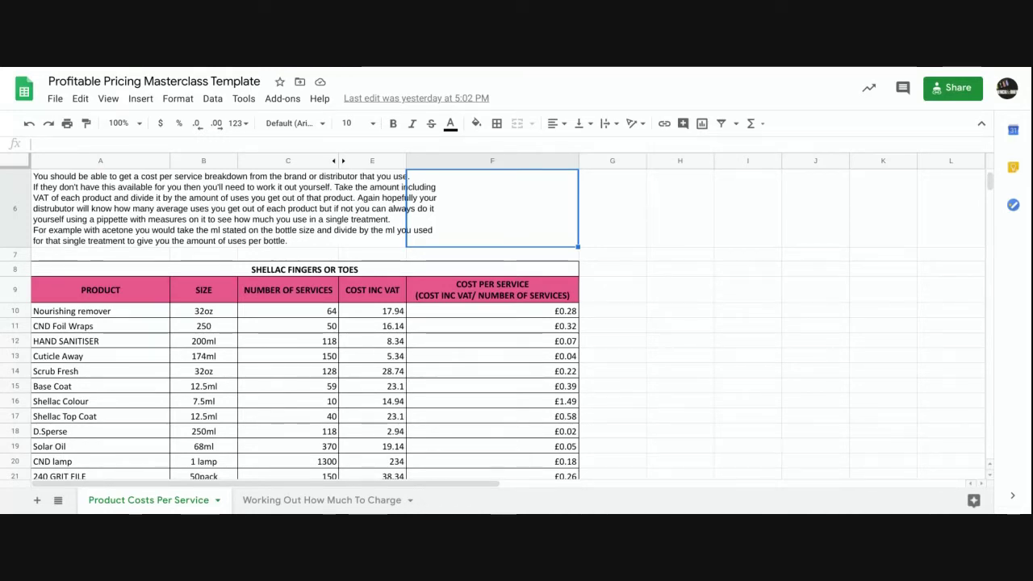
{"action": "left_click_drag", "start_coordinate": [123, 264], "coordinate": [513, 446]}
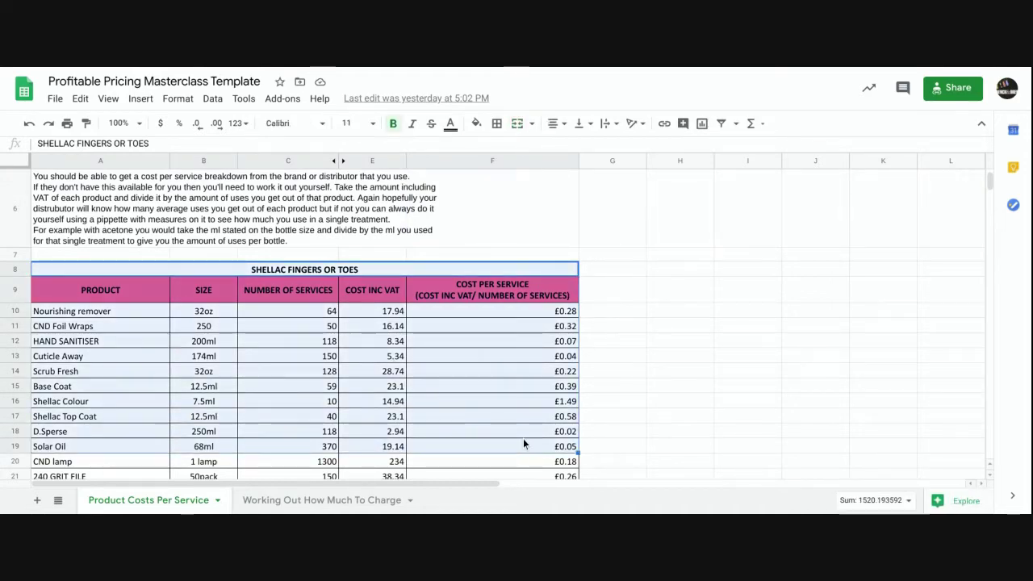
{"action": "left_click", "coordinate": [718, 334]}
{"action": "scroll", "coordinate": [718, 334], "scroll_direction": "down", "scroll_amount": 4}
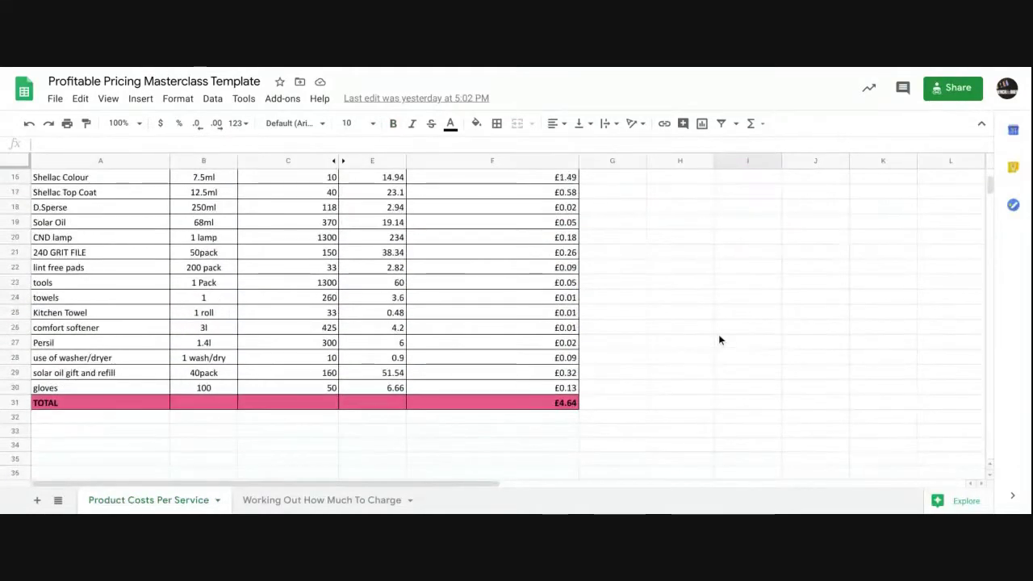
{"action": "scroll", "coordinate": [718, 334], "scroll_direction": "up", "scroll_amount": 4}
{"action": "scroll", "coordinate": [508, 323], "scroll_direction": "up", "scroll_amount": 2}
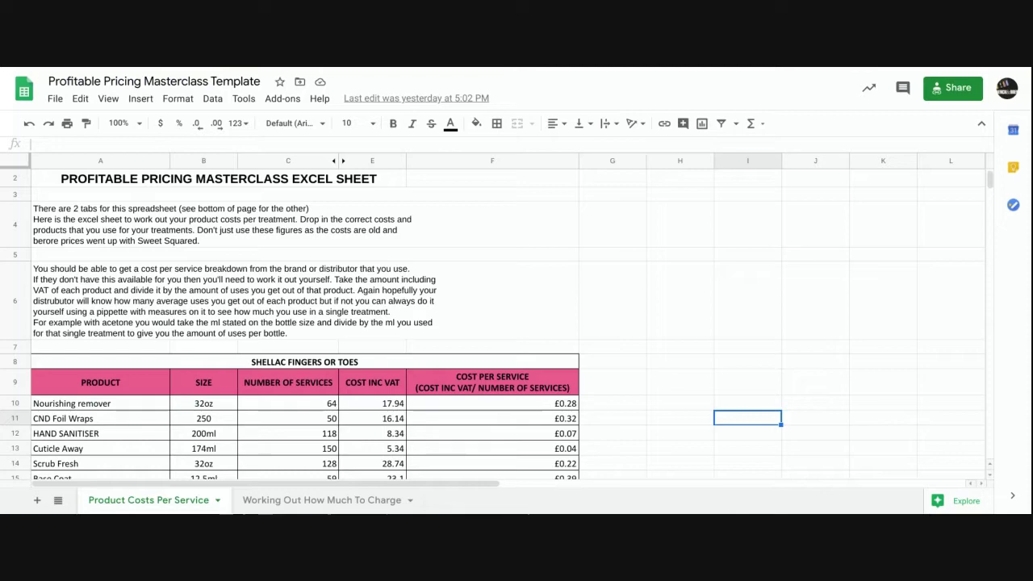
Step: Review the product list in the Shellac Fingers or Toes table, starting from the Product heading and Nourishing remover
{"action": "scroll", "coordinate": [166, 375], "scroll_direction": "down", "scroll_amount": 5}
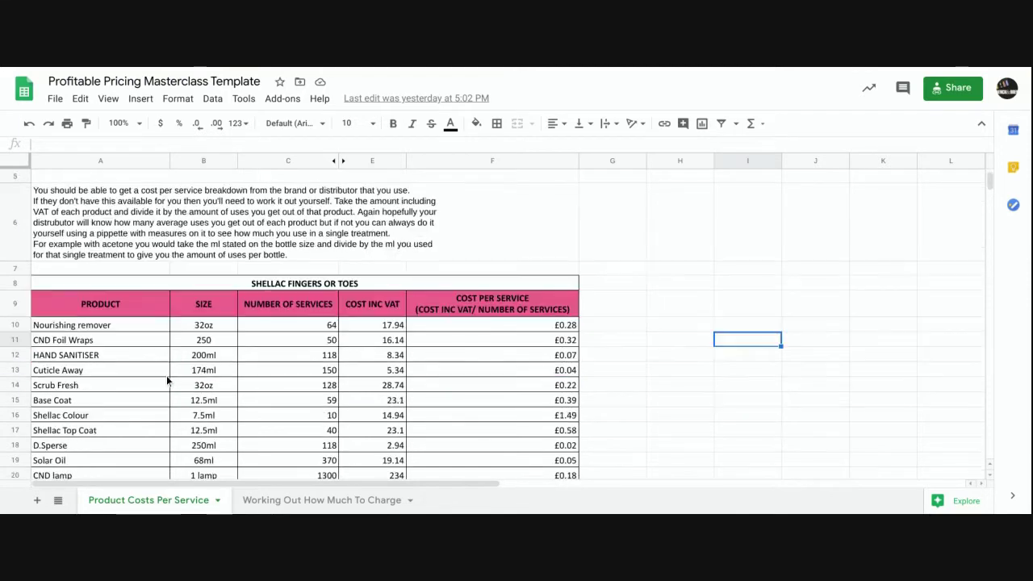
{"action": "scroll", "coordinate": [166, 379], "scroll_direction": "down", "scroll_amount": 1}
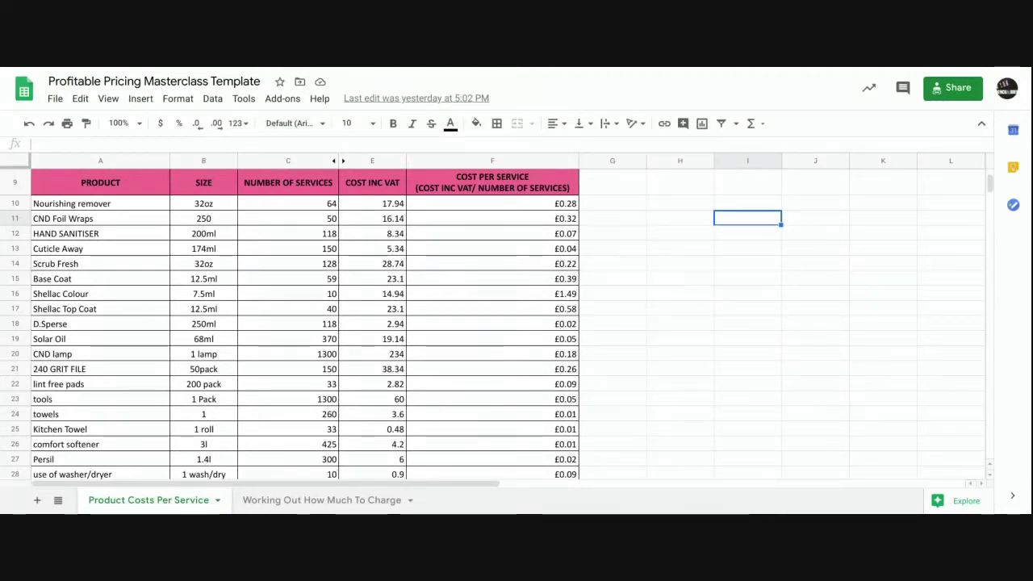
{"action": "scroll", "coordinate": [167, 368], "scroll_direction": "up", "scroll_amount": 5}
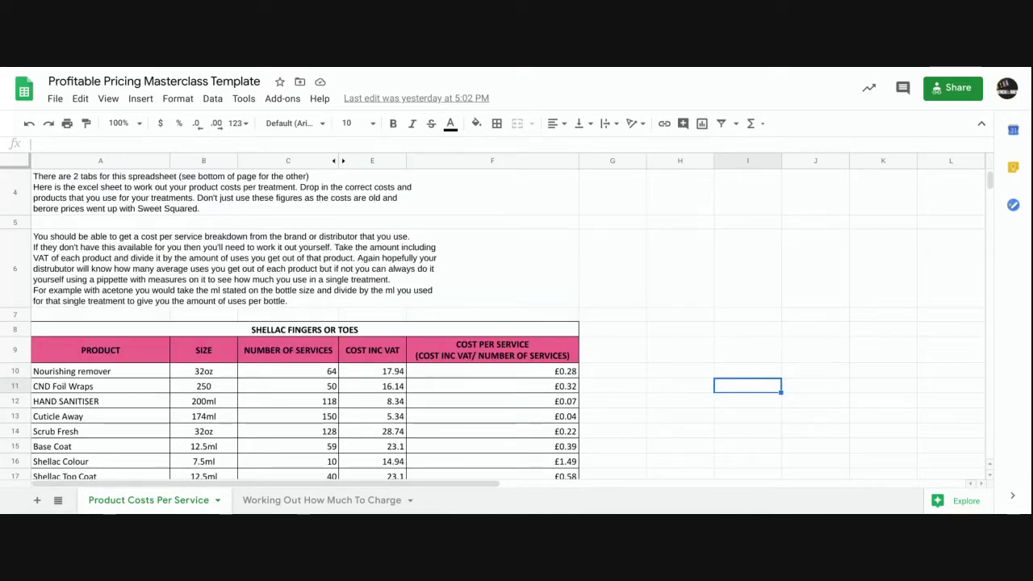
{"action": "scroll", "coordinate": [306, 322], "scroll_direction": "down", "scroll_amount": 1}
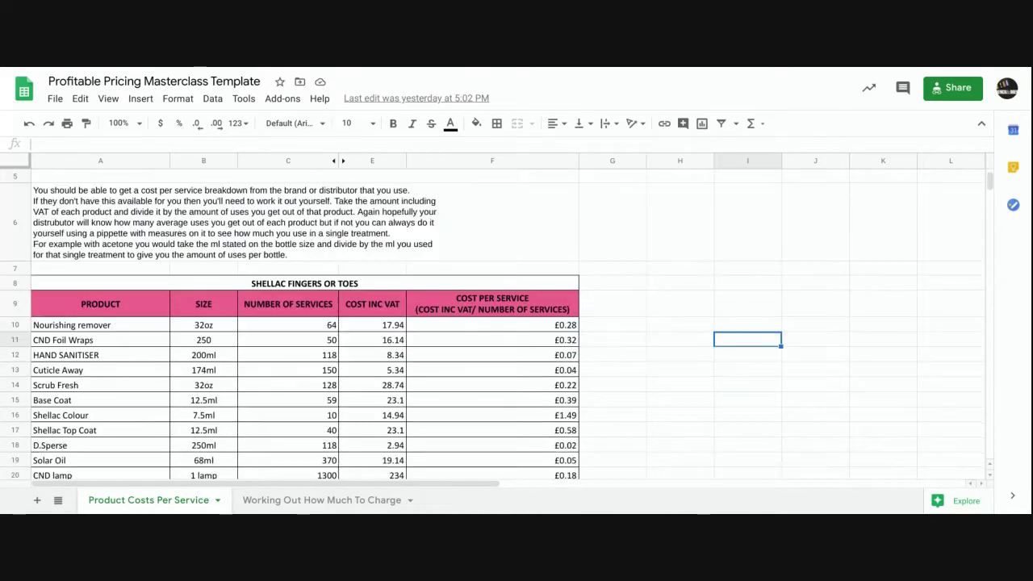
{"action": "left_click", "coordinate": [57, 300]}
{"action": "left_click", "coordinate": [75, 327]}
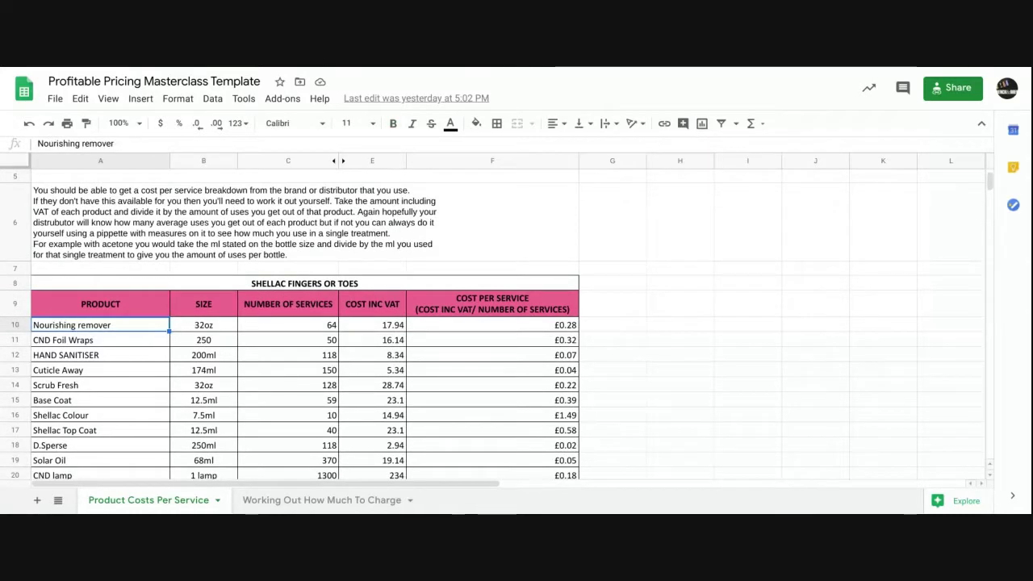
{"action": "scroll", "coordinate": [291, 323], "scroll_direction": "down", "scroll_amount": 5}
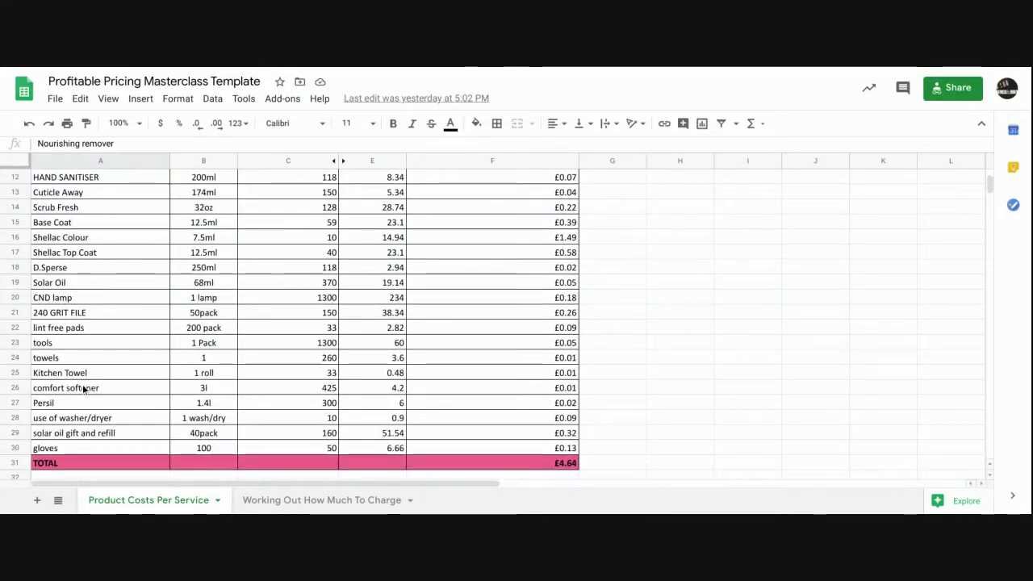
{"action": "scroll", "coordinate": [83, 389], "scroll_direction": "up", "scroll_amount": 5}
{"action": "scroll", "coordinate": [291, 323], "scroll_direction": "down", "scroll_amount": 4}
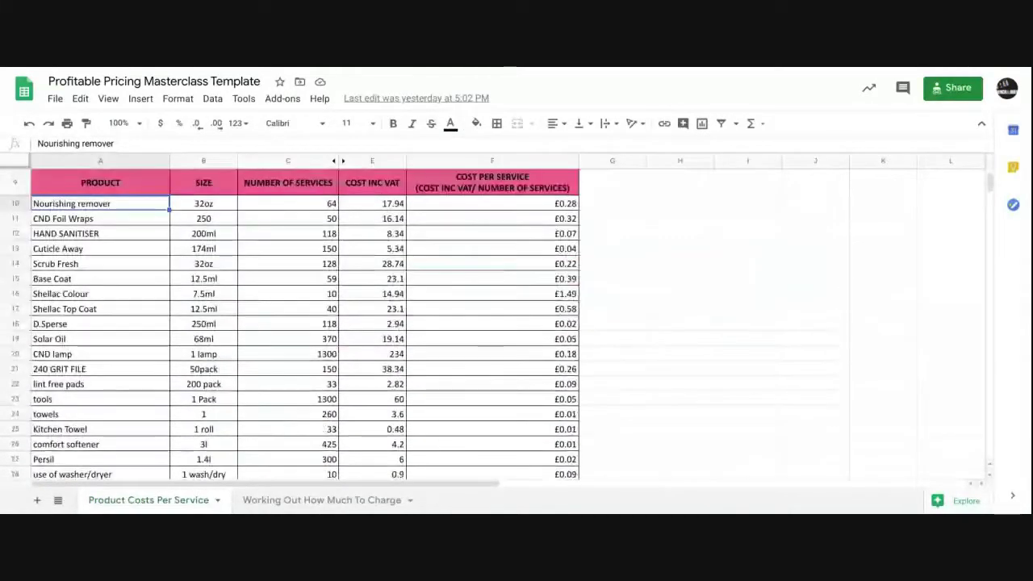
Step: Check the product entries from CND Foil Wraps down to the CND lamp row, including the Shellac Colour size
{"action": "left_click", "coordinate": [110, 220]}
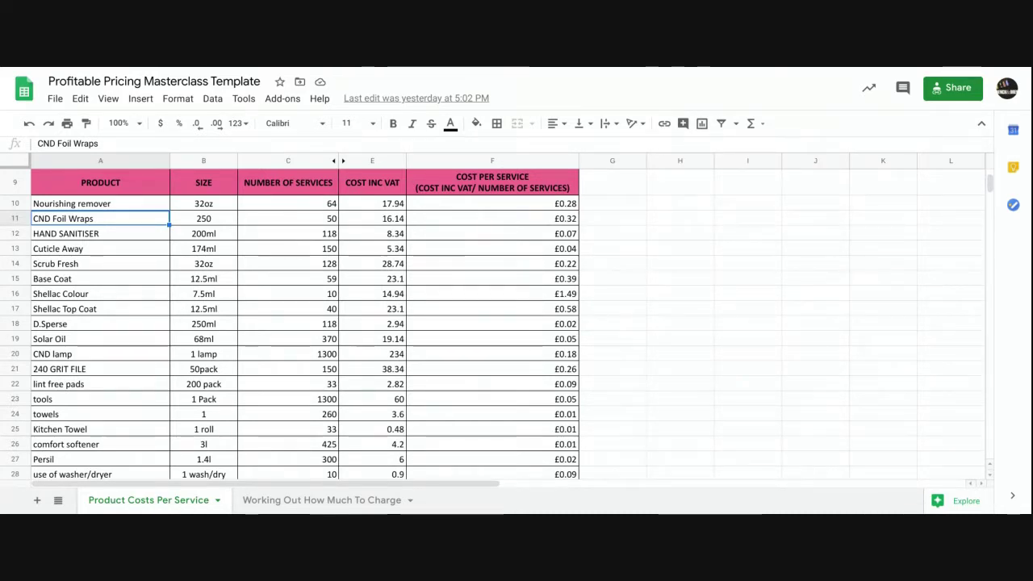
{"action": "left_click", "coordinate": [105, 234]}
{"action": "left_click", "coordinate": [103, 294]}
{"action": "left_click", "coordinate": [107, 313]}
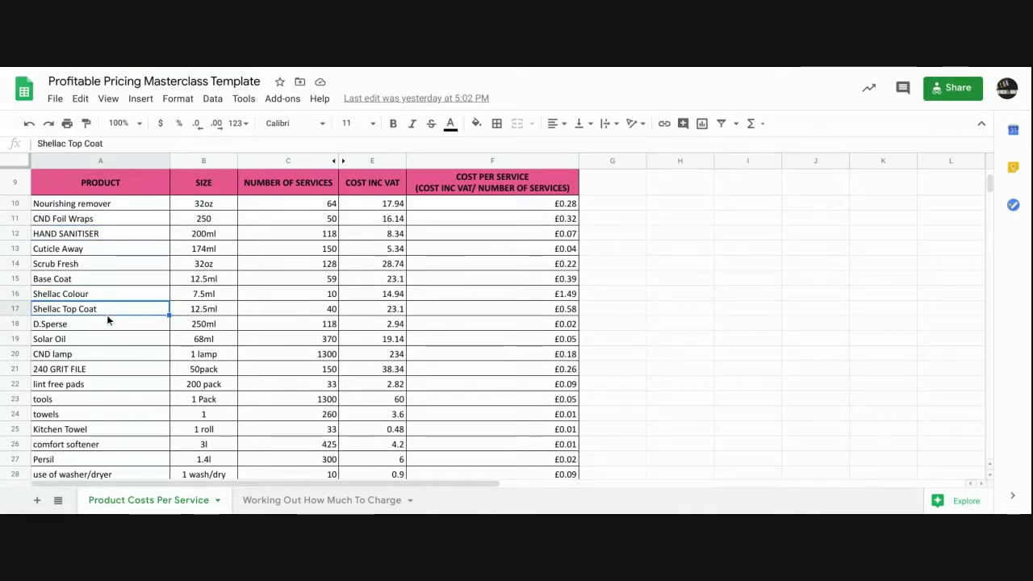
{"action": "scroll", "coordinate": [107, 315], "scroll_direction": "down", "scroll_amount": 1}
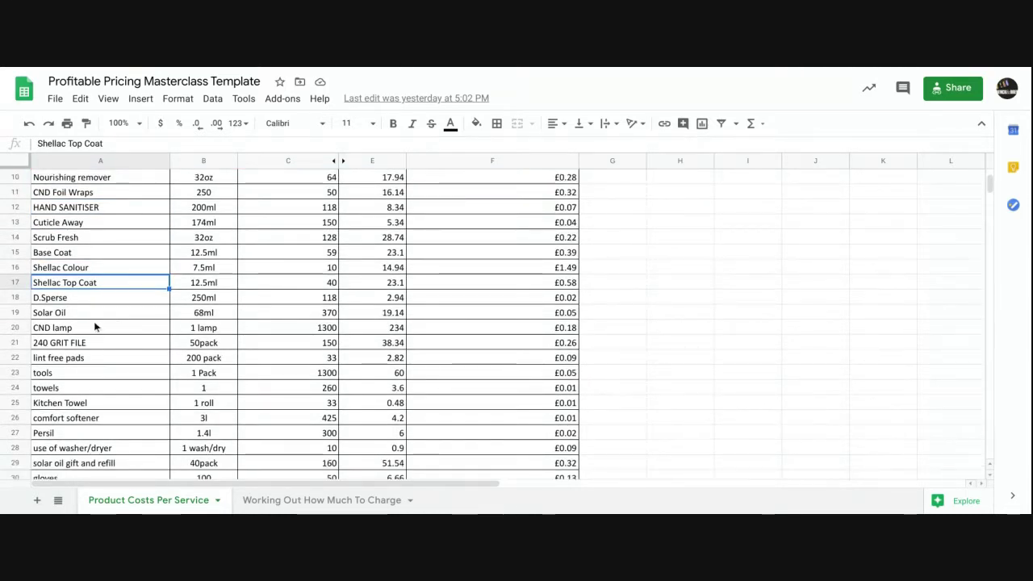
{"action": "left_click", "coordinate": [17, 327]}
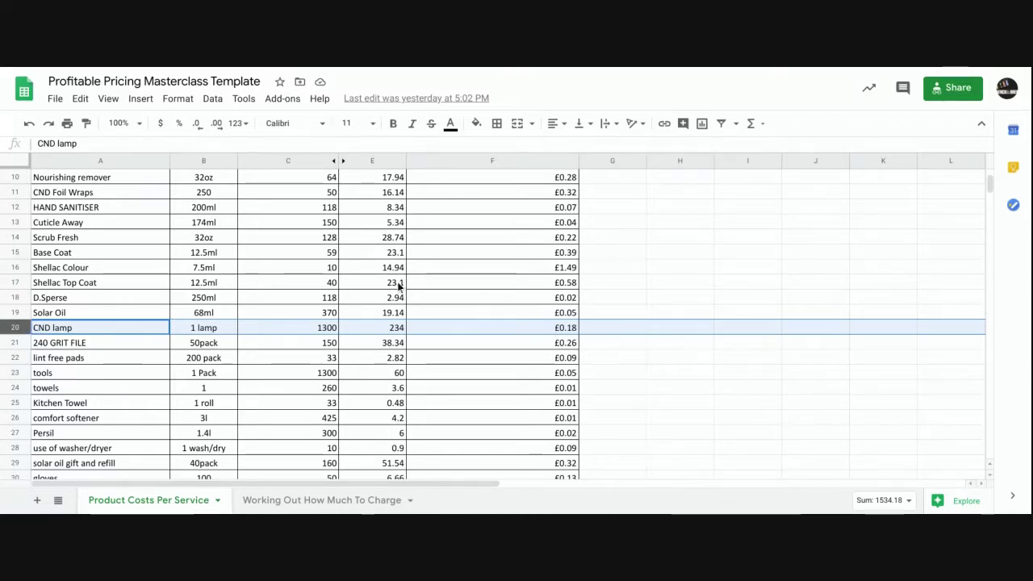
{"action": "left_click", "coordinate": [204, 267]}
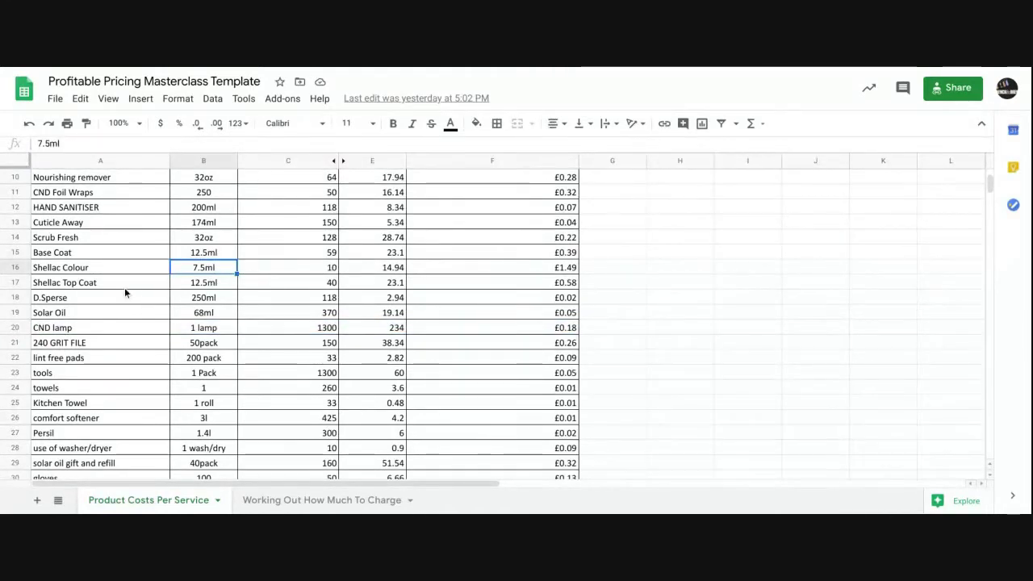
{"action": "scroll", "coordinate": [125, 287], "scroll_direction": "down", "scroll_amount": 1}
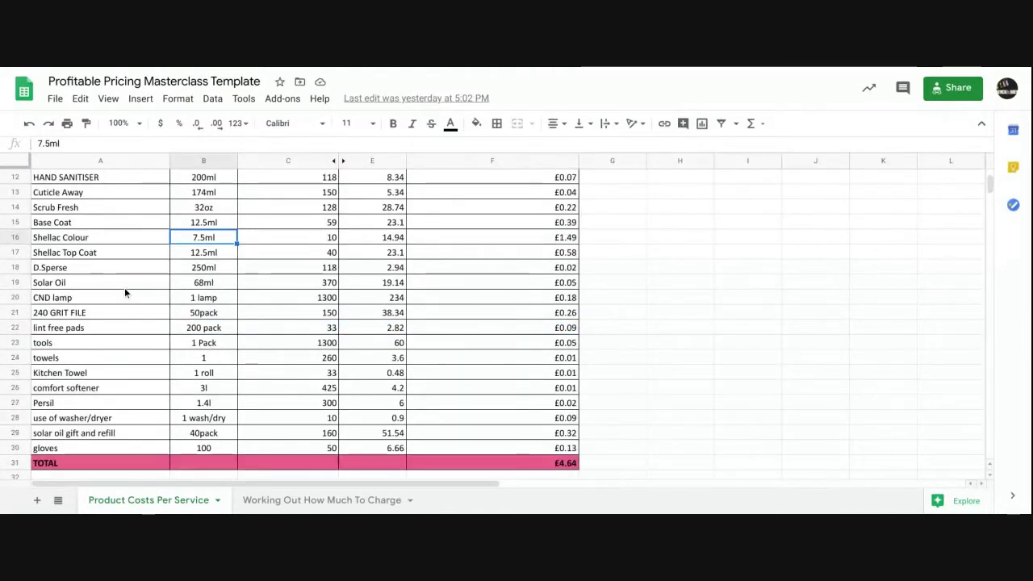
Step: Check the consumable and laundry entries from the 240 grit file row down to the use of washer/dryer row
{"action": "left_click", "coordinate": [72, 311]}
{"action": "left_click", "coordinate": [14, 313]}
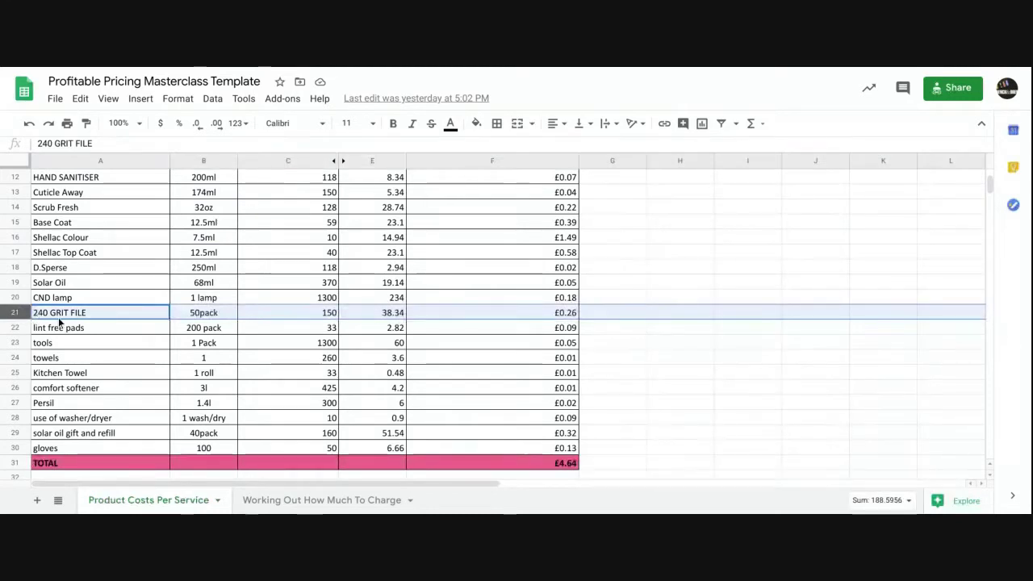
{"action": "left_click", "coordinate": [63, 331]}
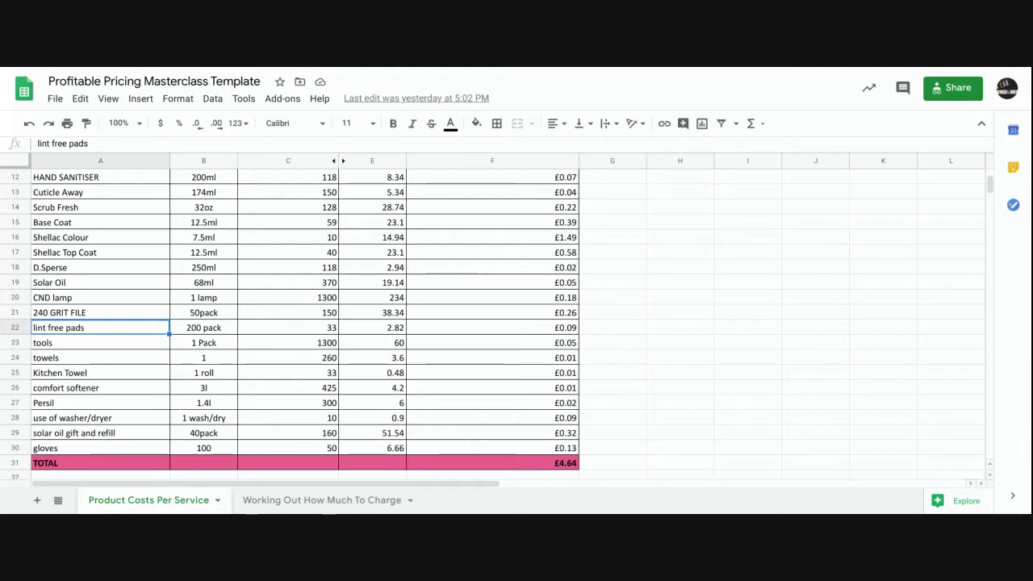
{"action": "left_click", "coordinate": [50, 345]}
{"action": "left_click", "coordinate": [50, 357]}
{"action": "left_click", "coordinate": [57, 371]}
{"action": "left_click", "coordinate": [15, 374]}
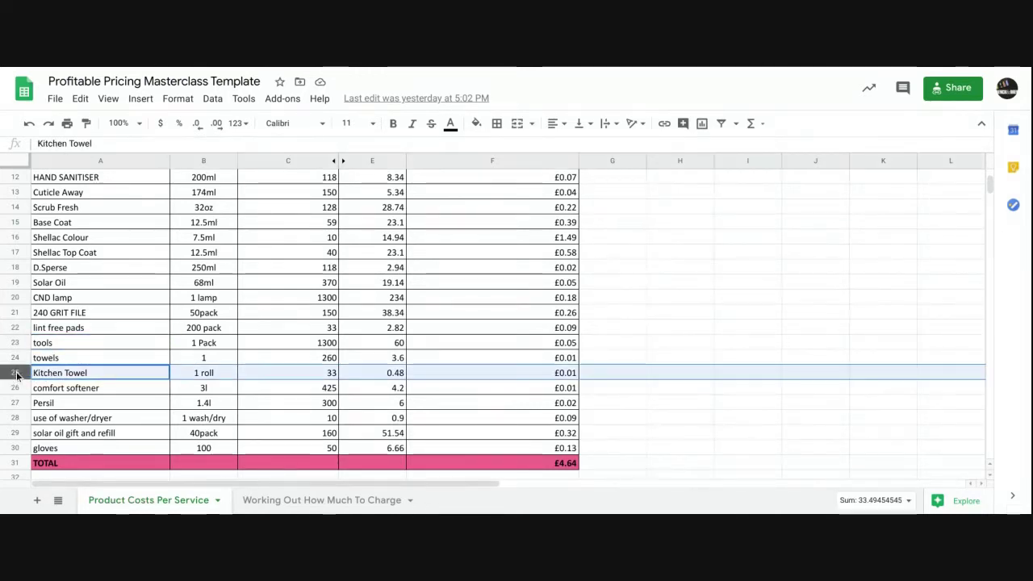
{"action": "left_click", "coordinate": [18, 419]}
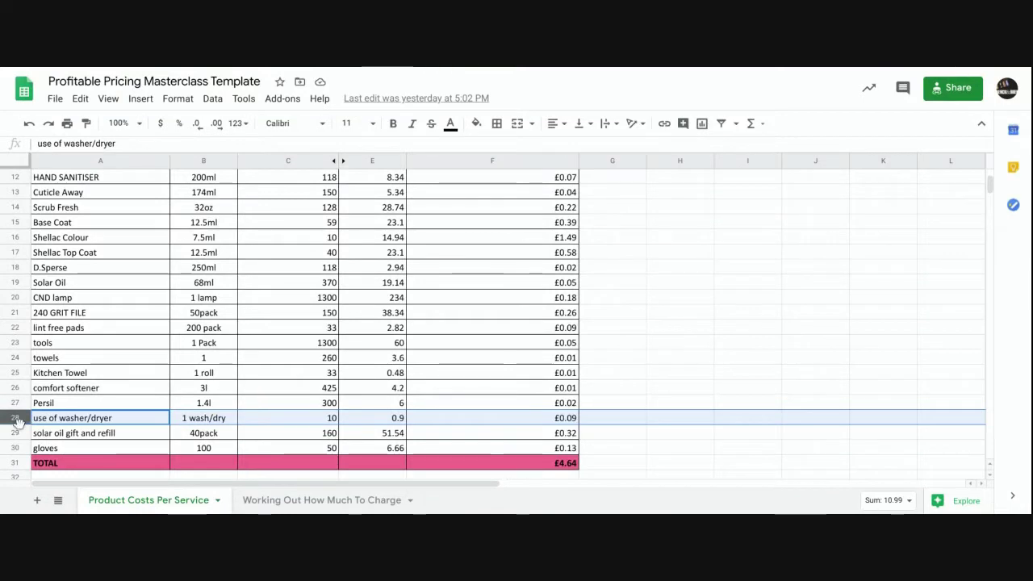
Step: Examine the table's Size column and the Nourishing remover row in the Shellac Fingers or Toes table
{"action": "left_click", "coordinate": [249, 342]}
{"action": "scroll", "coordinate": [249, 344], "scroll_direction": "up", "scroll_amount": 5}
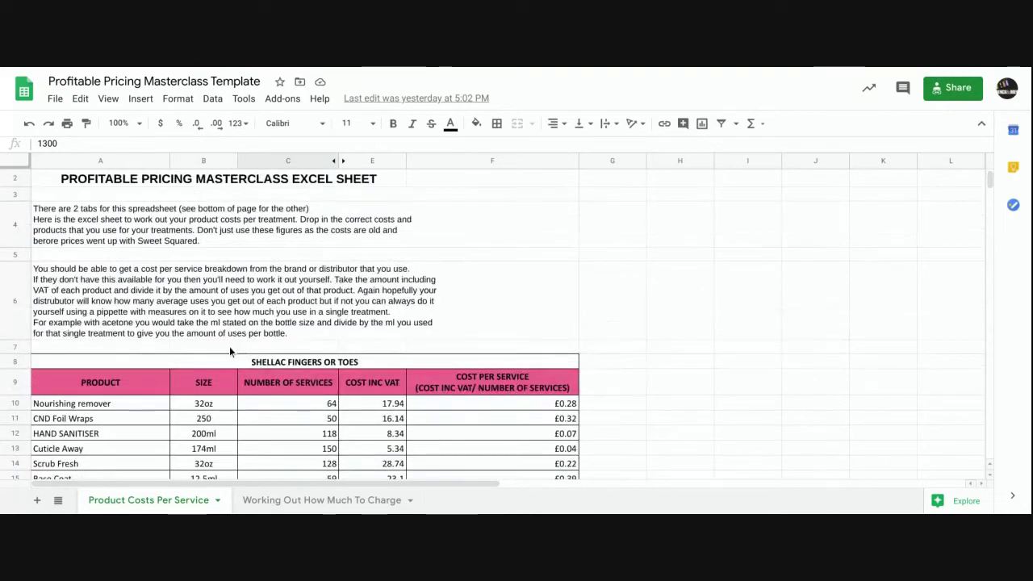
{"action": "scroll", "coordinate": [229, 346], "scroll_direction": "down", "scroll_amount": 2}
{"action": "left_click", "coordinate": [207, 159]}
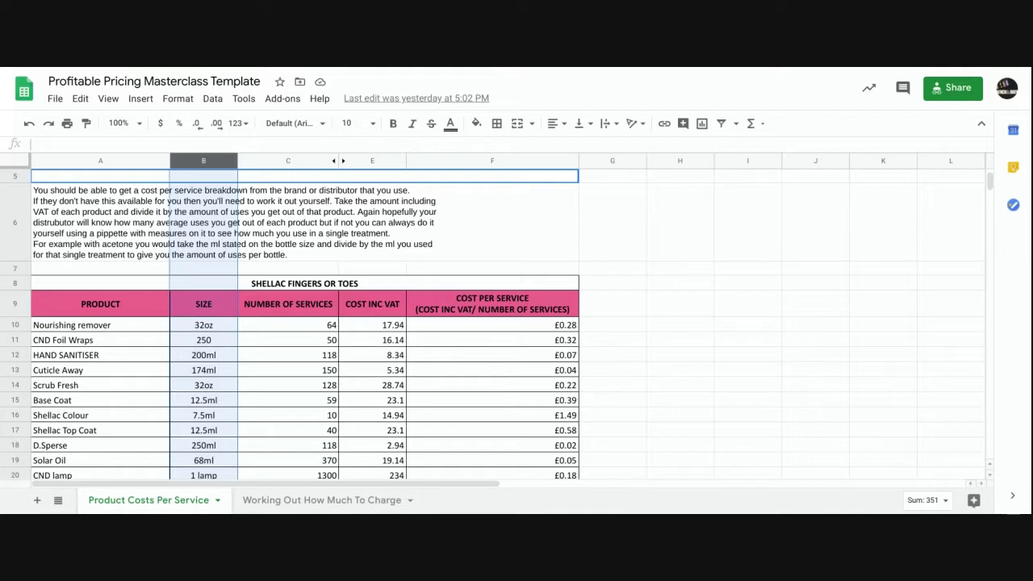
{"action": "left_click", "coordinate": [204, 329]}
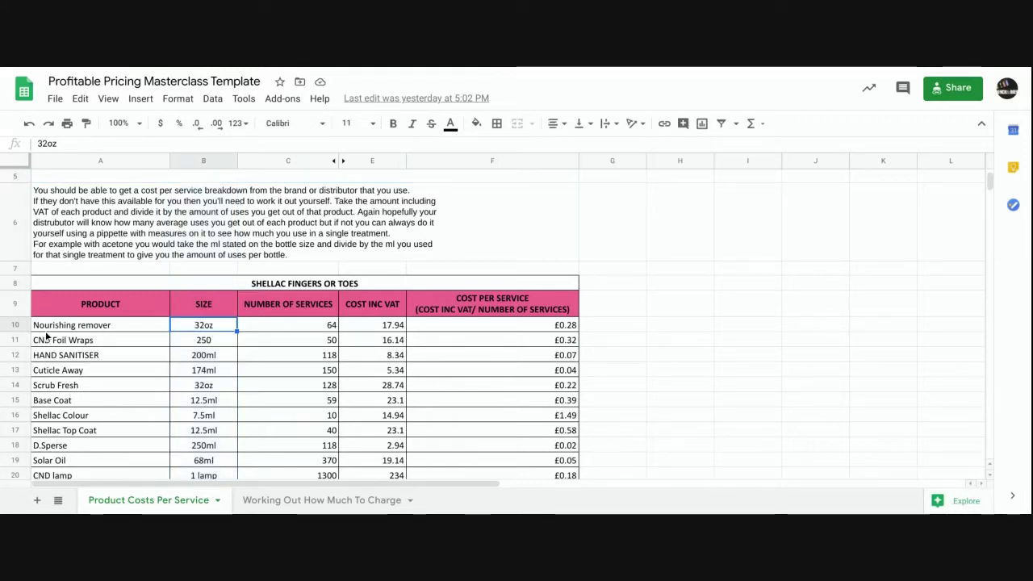
{"action": "left_click", "coordinate": [15, 325]}
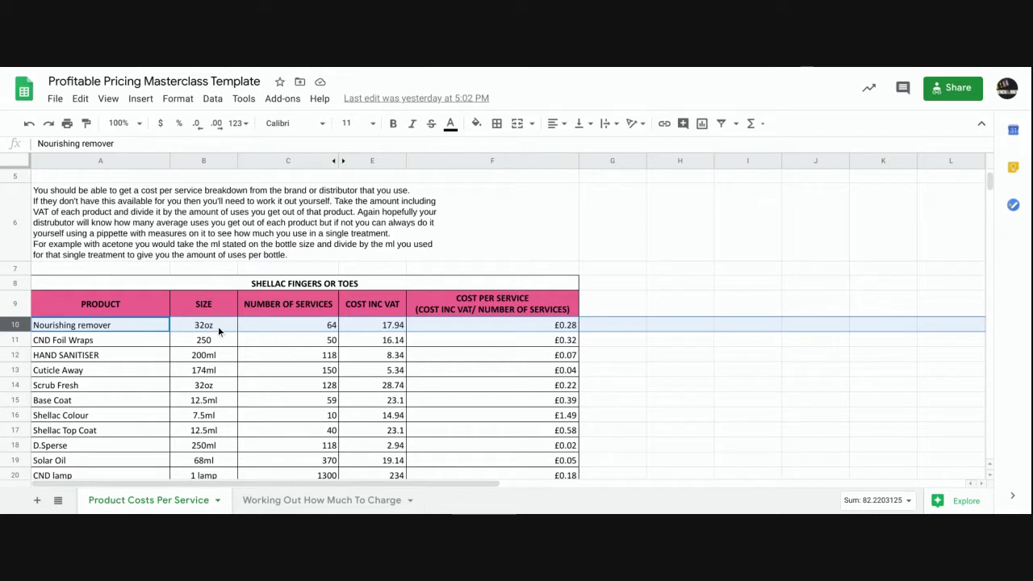
Step: Compare the cost including VAT, number of services and size cells for Nourishing remover
{"action": "left_click", "coordinate": [366, 328]}
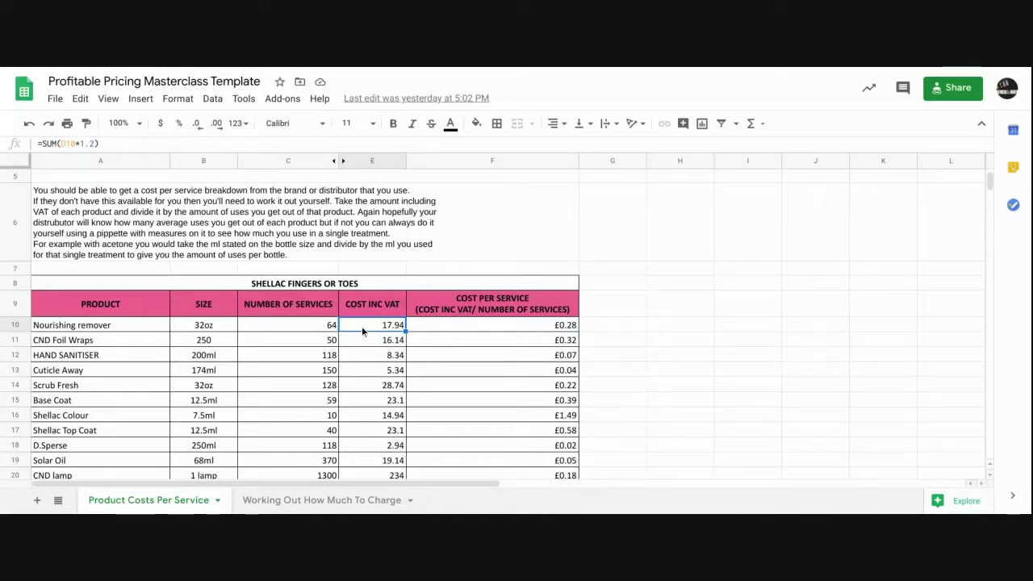
{"action": "left_click", "coordinate": [291, 325]}
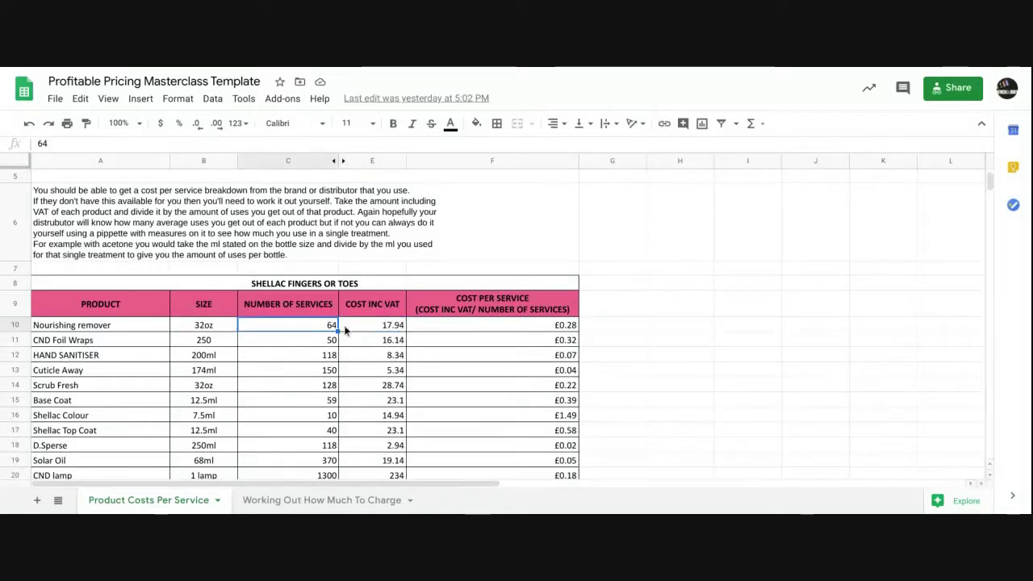
{"action": "left_click", "coordinate": [361, 326]}
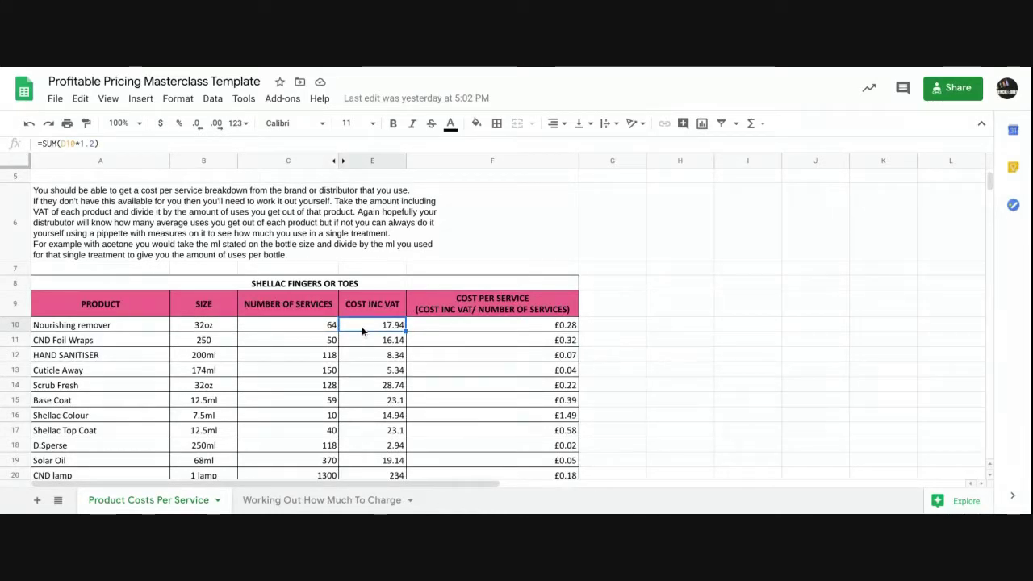
{"action": "left_click", "coordinate": [212, 331]}
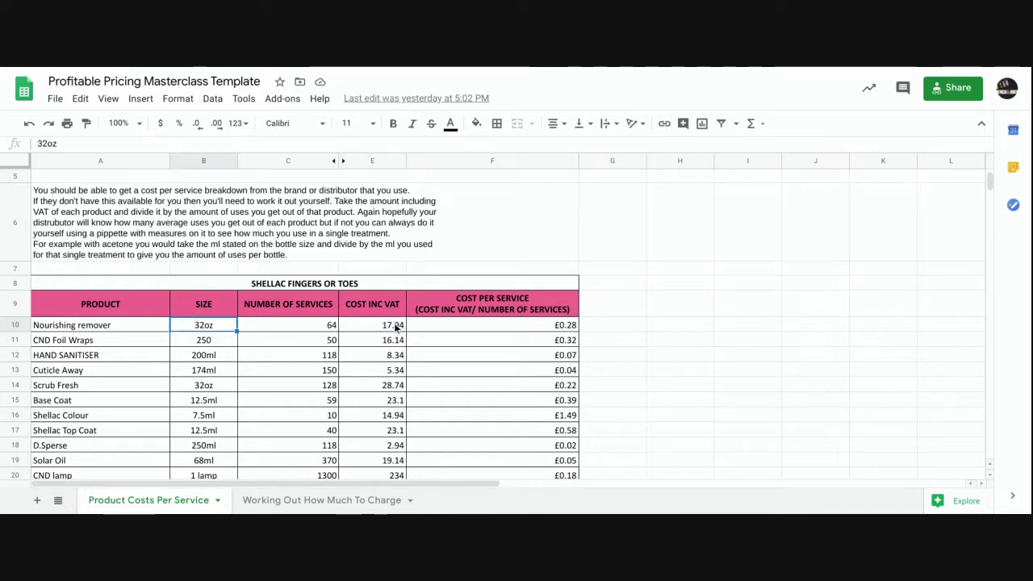
{"action": "left_click", "coordinate": [315, 322]}
{"action": "left_click", "coordinate": [232, 325]}
{"action": "left_click", "coordinate": [258, 326]}
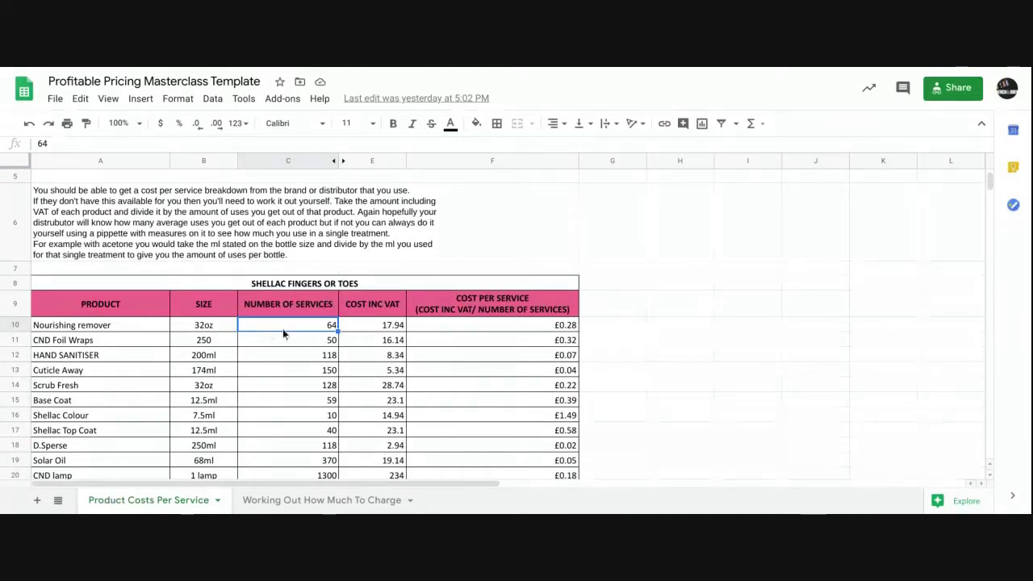
{"action": "left_click", "coordinate": [224, 332]}
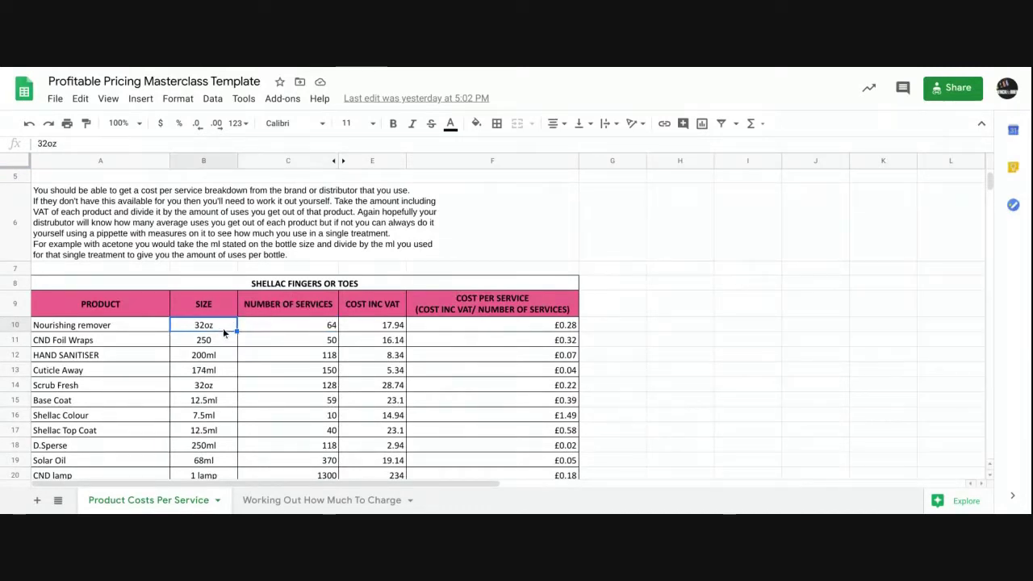
Step: Check the number of services for Nourishing remover and inspect its cost-per-service formula
{"action": "left_click", "coordinate": [297, 325]}
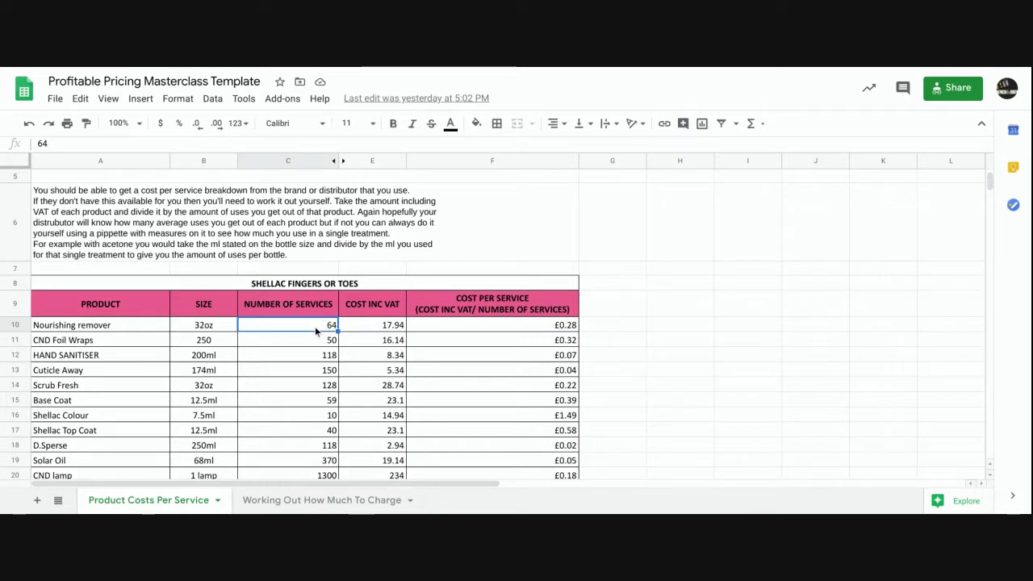
{"action": "left_click", "coordinate": [452, 327]}
{"action": "double_click", "coordinate": [452, 327]}
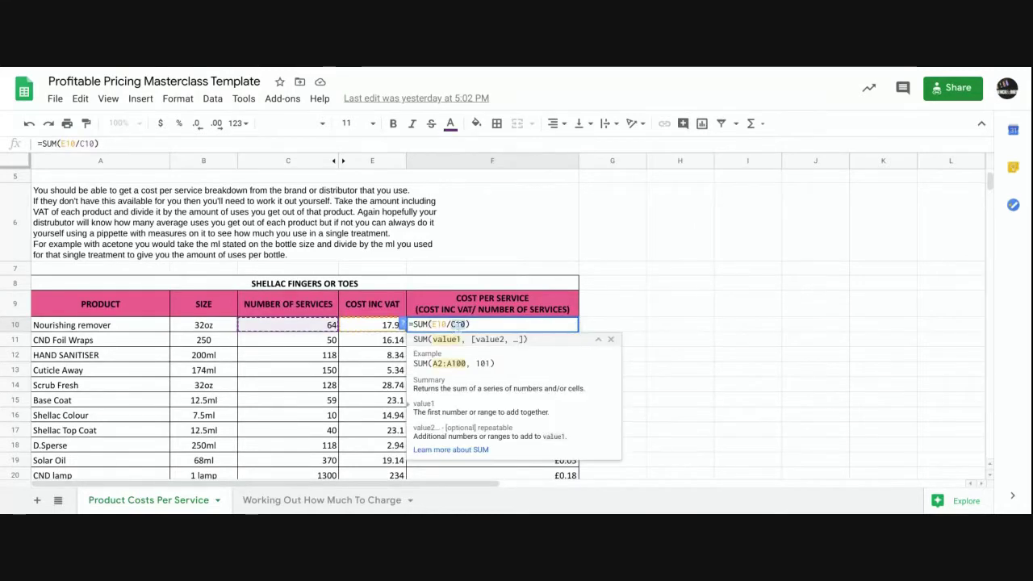
{"action": "left_click", "coordinate": [639, 298]}
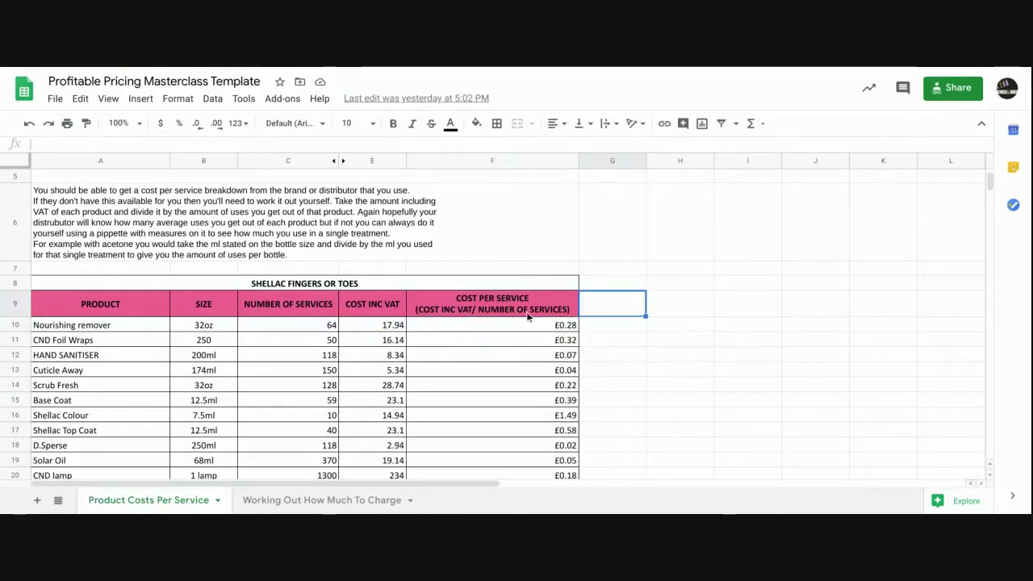
Step: Trace how Nourishing remover's cost including VAT and number of services feed its cost-per-service formula
{"action": "left_click", "coordinate": [361, 323]}
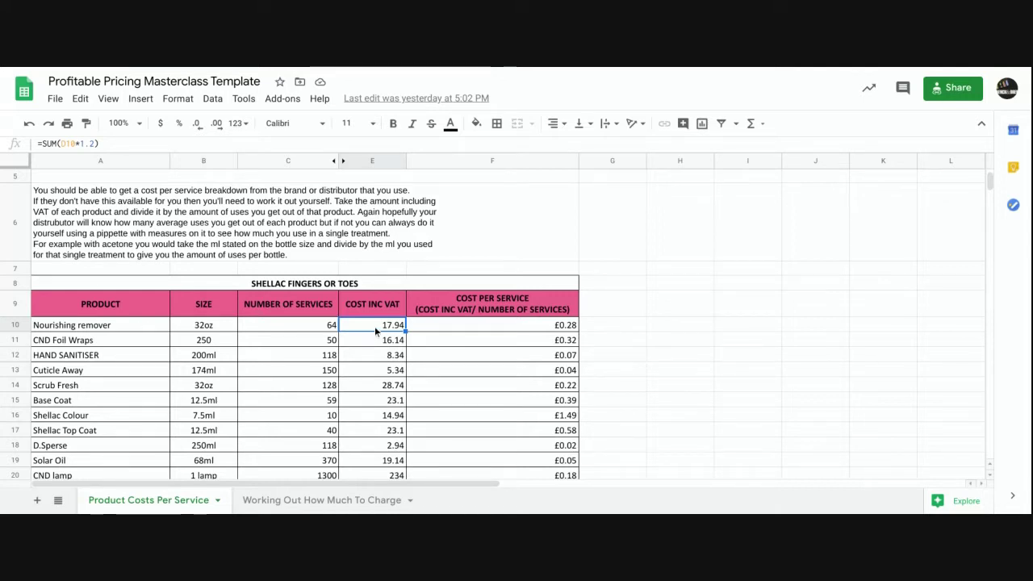
{"action": "left_click", "coordinate": [290, 330]}
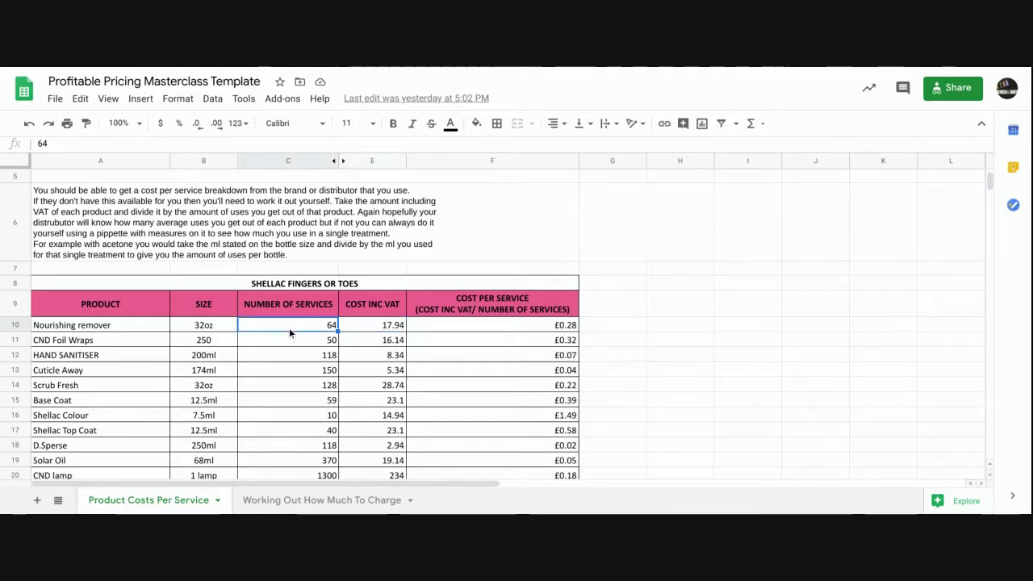
{"action": "double_click", "coordinate": [469, 327]}
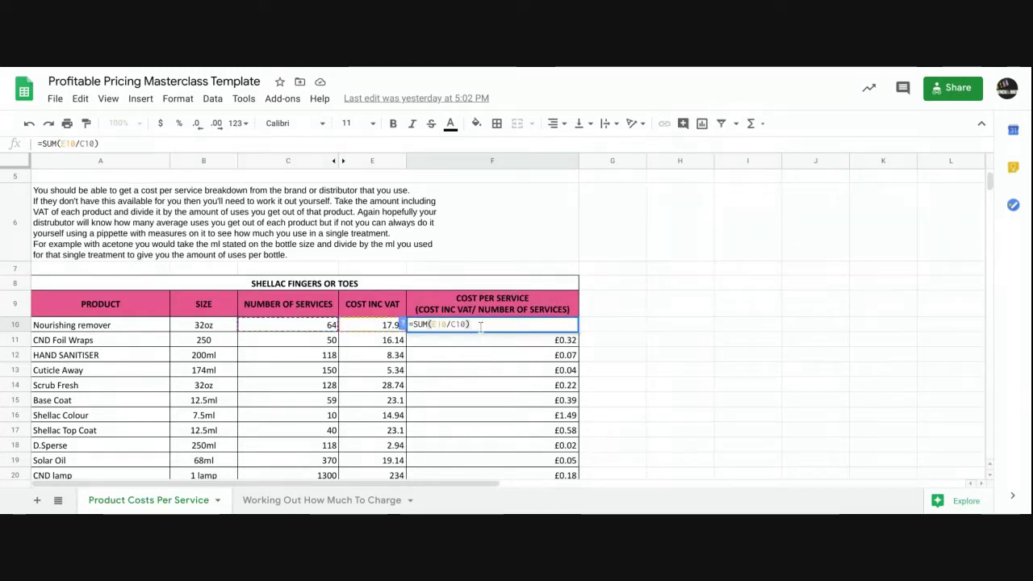
{"action": "left_click", "coordinate": [681, 302]}
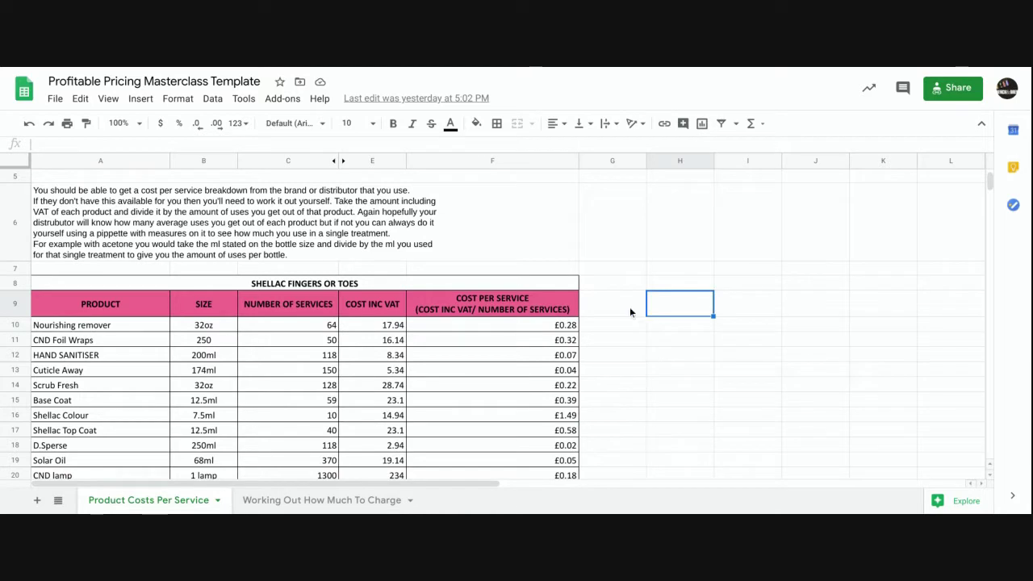
Step: Review the Nourishing remover row and check the TOTAL cell of the cost per service column
{"action": "left_click", "coordinate": [567, 326]}
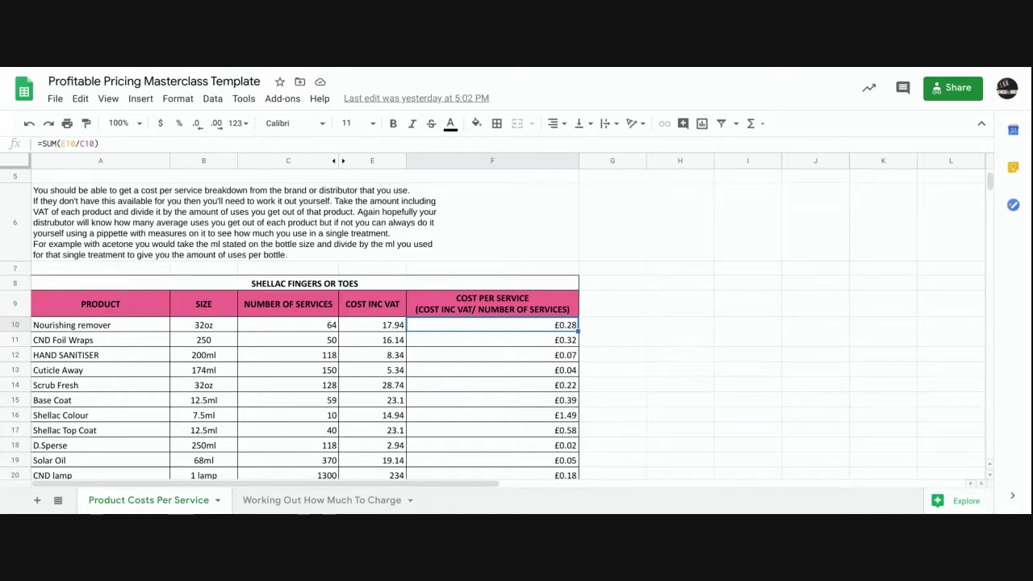
{"action": "left_click", "coordinate": [321, 328]}
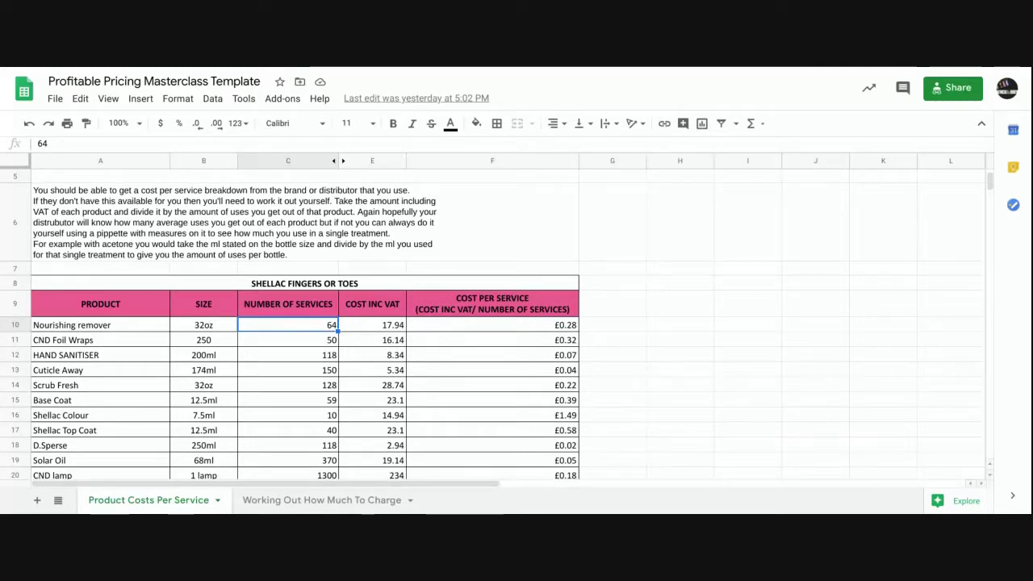
{"action": "left_click", "coordinate": [12, 326]}
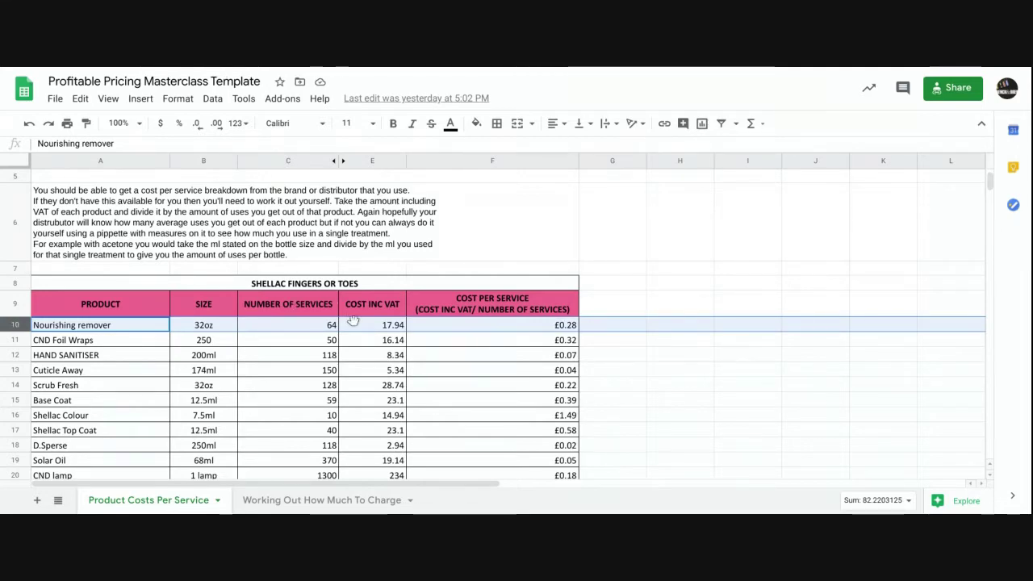
{"action": "scroll", "coordinate": [353, 321], "scroll_direction": "down", "scroll_amount": 5}
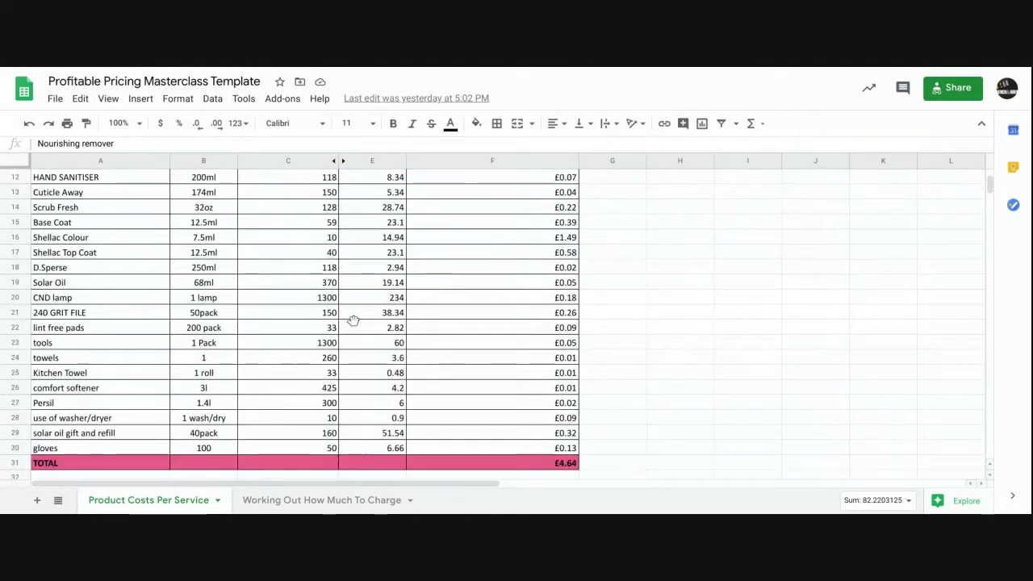
{"action": "left_click", "coordinate": [548, 459]}
{"action": "scroll", "coordinate": [523, 387], "scroll_direction": "up", "scroll_amount": 5}
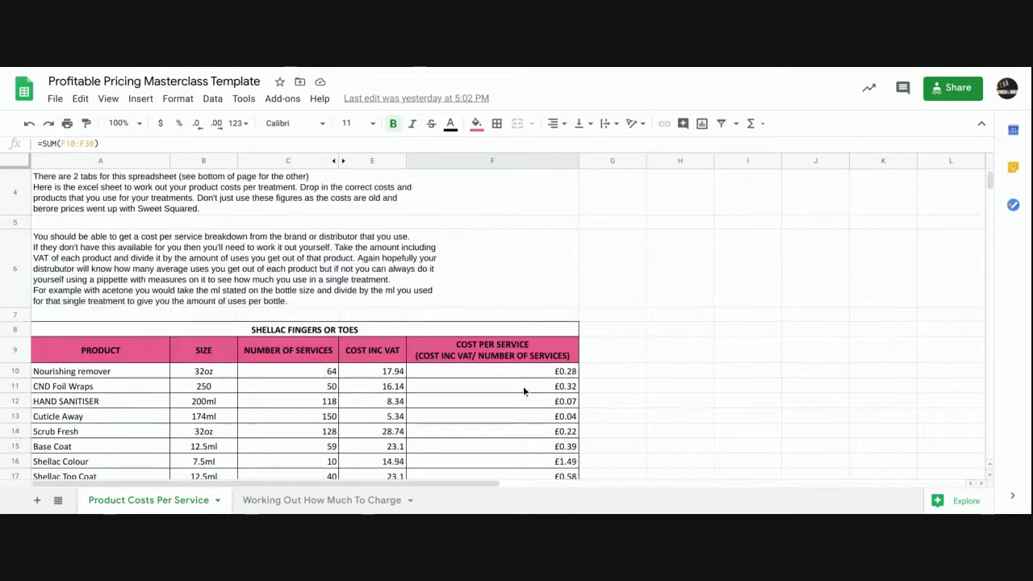
Step: Revisit Nourishing remover's cost per service and look through the product rows down to TOTAL
{"action": "left_click", "coordinate": [14, 371]}
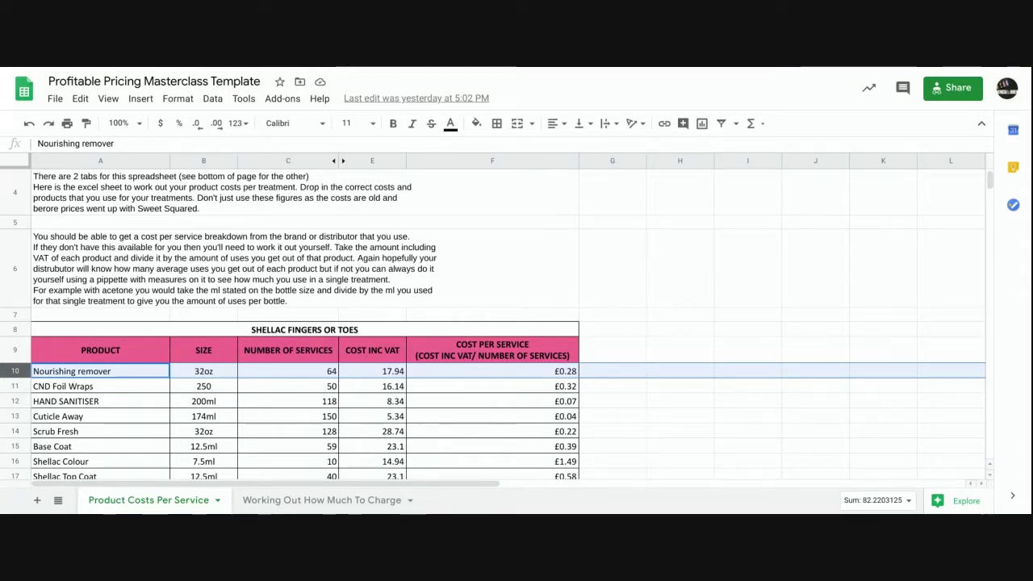
{"action": "left_click", "coordinate": [423, 376]}
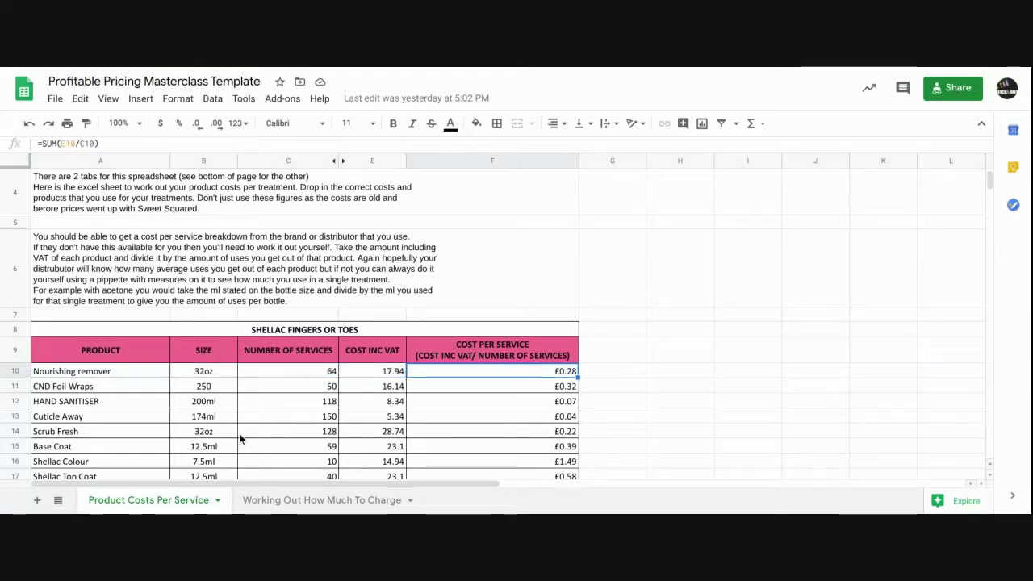
{"action": "scroll", "coordinate": [239, 434], "scroll_direction": "down", "scroll_amount": 5}
{"action": "scroll", "coordinate": [151, 296], "scroll_direction": "down", "scroll_amount": 1}
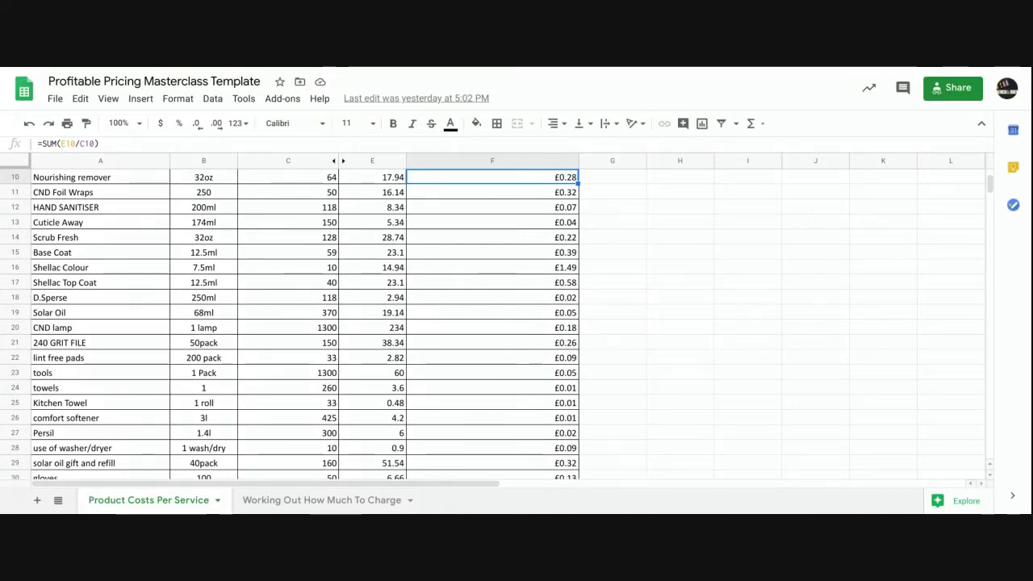
{"action": "scroll", "coordinate": [62, 278], "scroll_direction": "down", "scroll_amount": 3}
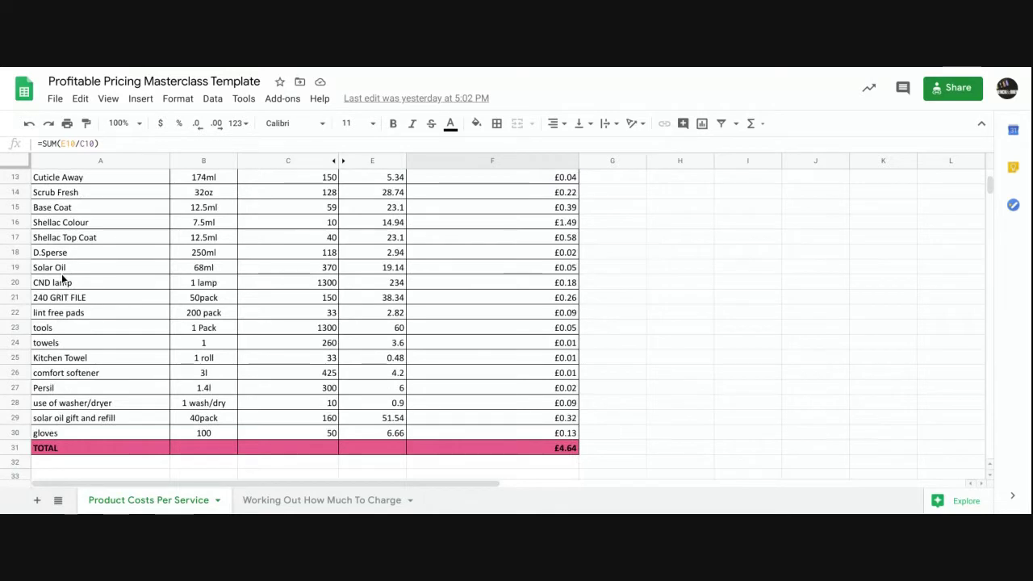
Step: Examine the 240 GRIT FILE and lint free pads rows of the Shellac Fingers or Toes table
{"action": "left_click", "coordinate": [15, 300]}
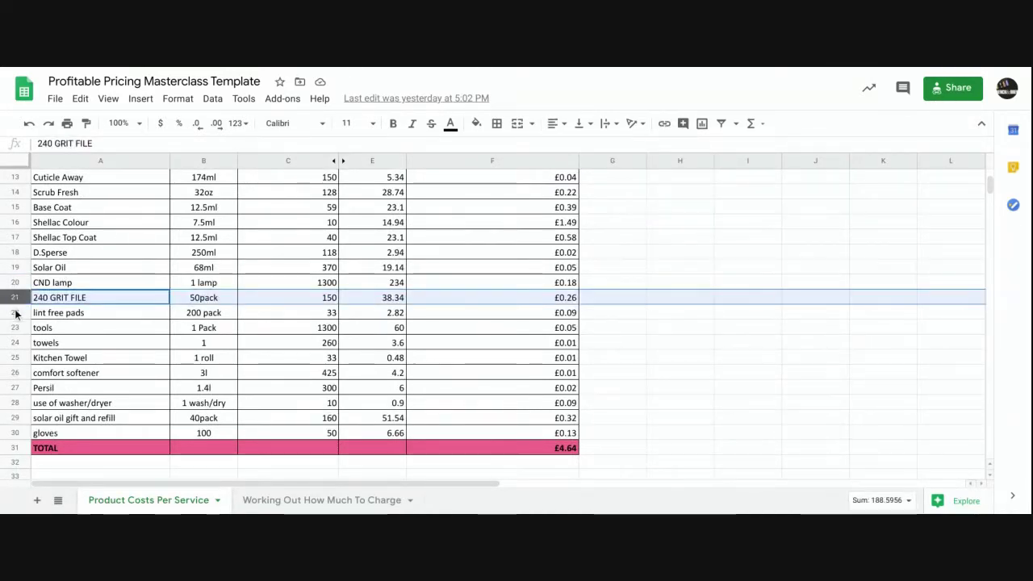
{"action": "left_click", "coordinate": [16, 313]}
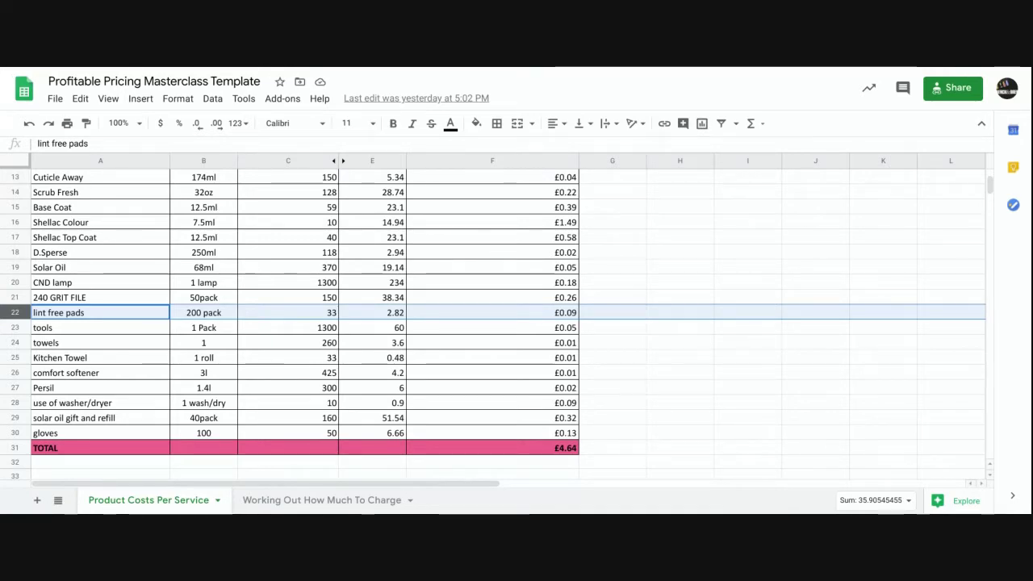
{"action": "scroll", "coordinate": [242, 316], "scroll_direction": "up", "scroll_amount": 5}
{"action": "scroll", "coordinate": [242, 317], "scroll_direction": "up", "scroll_amount": 2}
{"action": "scroll", "coordinate": [205, 349], "scroll_direction": "down", "scroll_amount": 7}
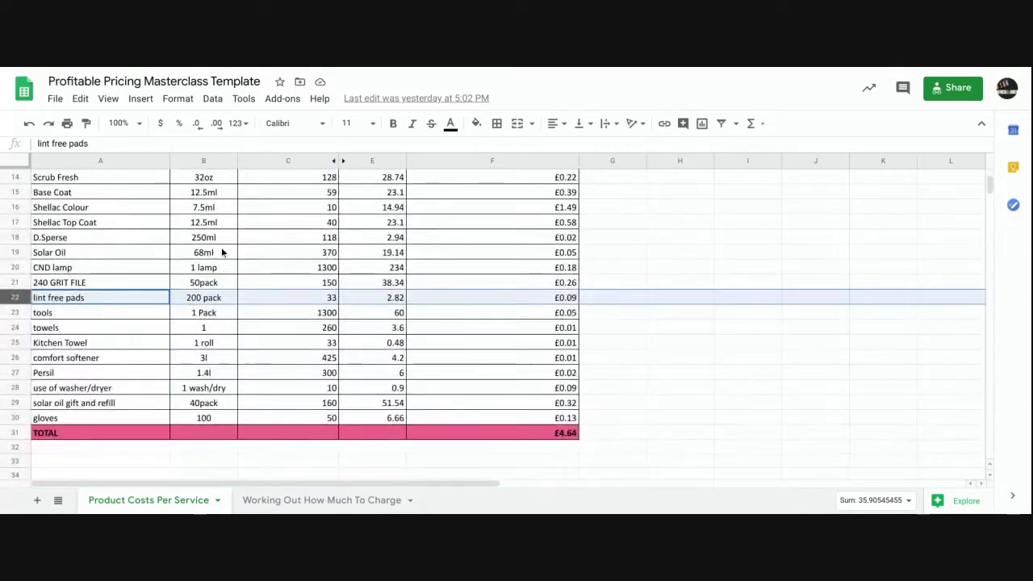
Step: Check the size, number of services and cost including VAT for use of washer/dryer
{"action": "left_click", "coordinate": [194, 404]}
{"action": "left_click", "coordinate": [202, 387]}
{"action": "left_click", "coordinate": [258, 370]}
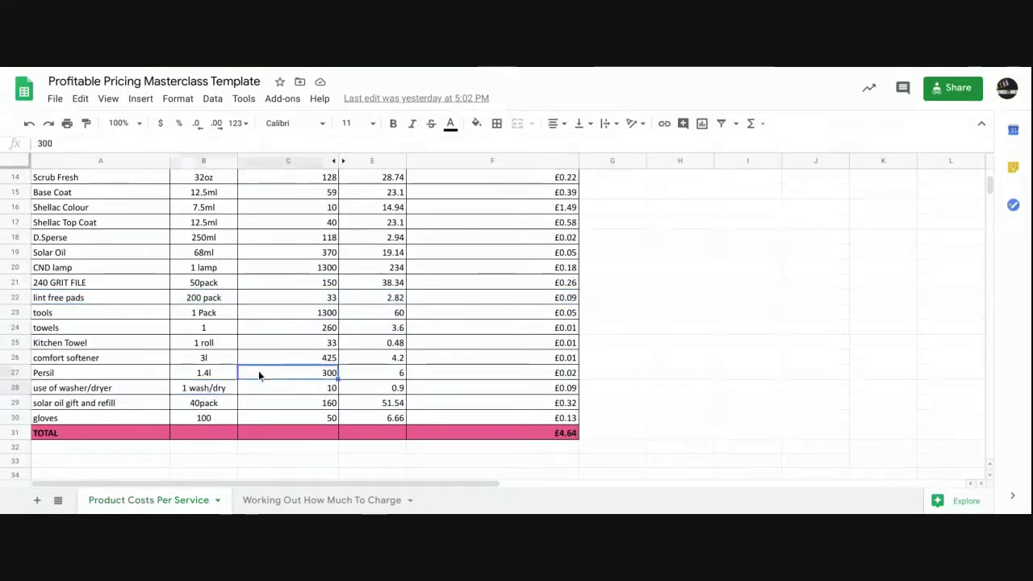
{"action": "left_click", "coordinate": [259, 388]}
{"action": "left_click", "coordinate": [232, 388]}
{"action": "left_click", "coordinate": [271, 386]}
{"action": "left_click", "coordinate": [364, 389]}
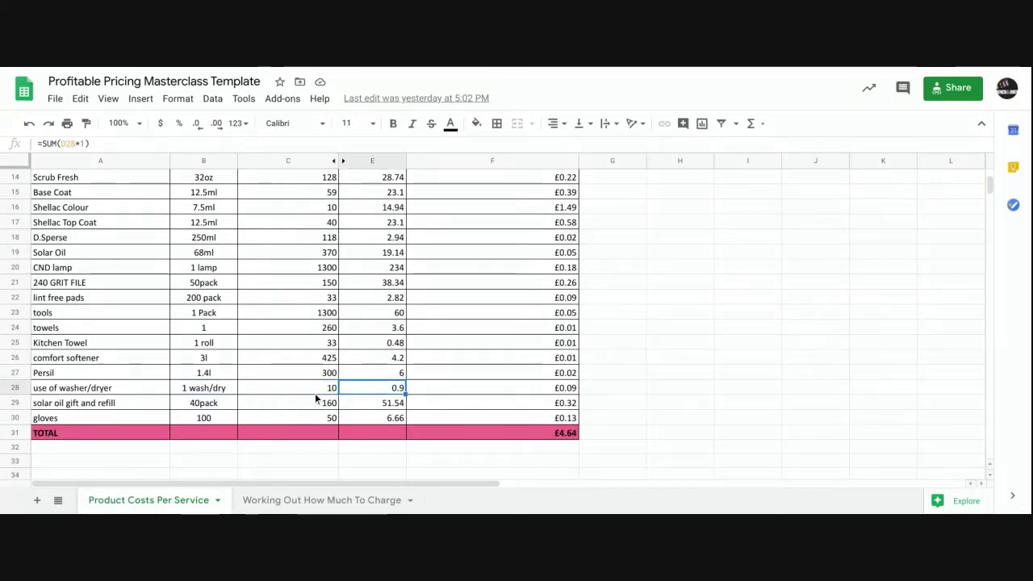
Step: Check the cost-per-service formulas for Nourishing remover and CND Foil Wraps and the formula in the TOTAL row
{"action": "scroll", "coordinate": [317, 405], "scroll_direction": "up", "scroll_amount": 5}
{"action": "scroll", "coordinate": [317, 405], "scroll_direction": "down", "scroll_amount": 3}
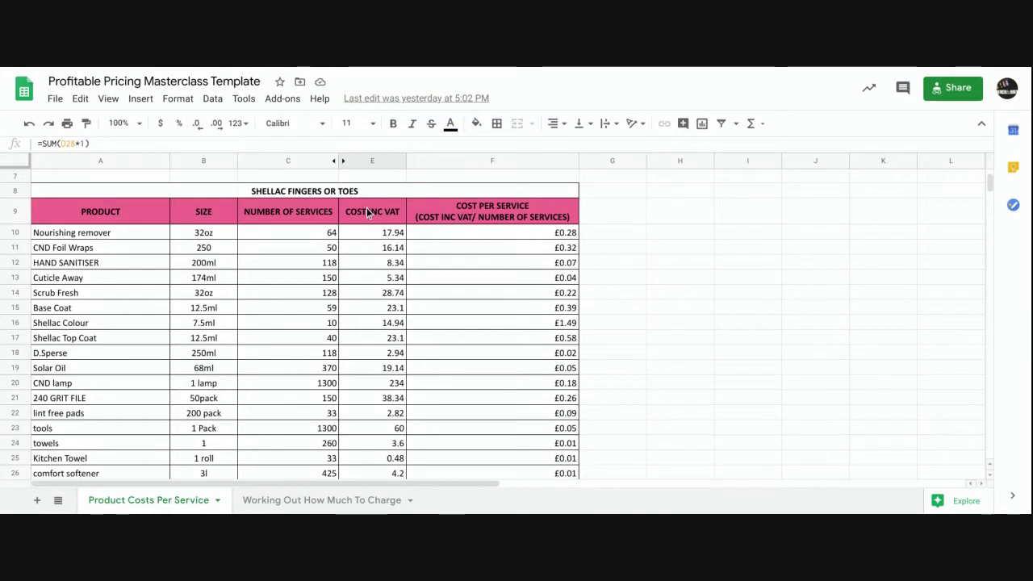
{"action": "left_click", "coordinate": [511, 236]}
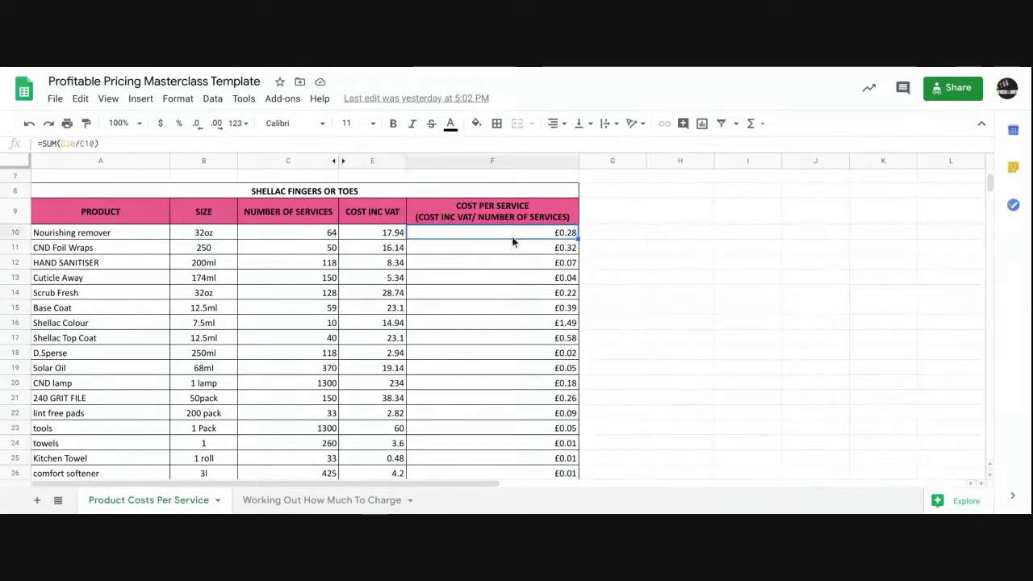
{"action": "left_click", "coordinate": [515, 249]}
{"action": "scroll", "coordinate": [515, 247], "scroll_direction": "down", "scroll_amount": 3}
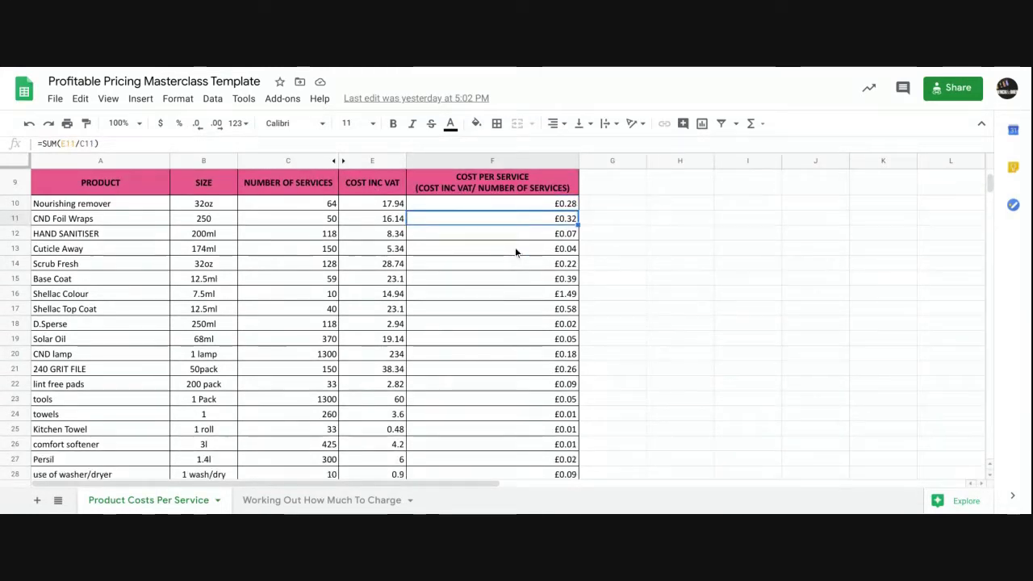
{"action": "left_click", "coordinate": [476, 447]}
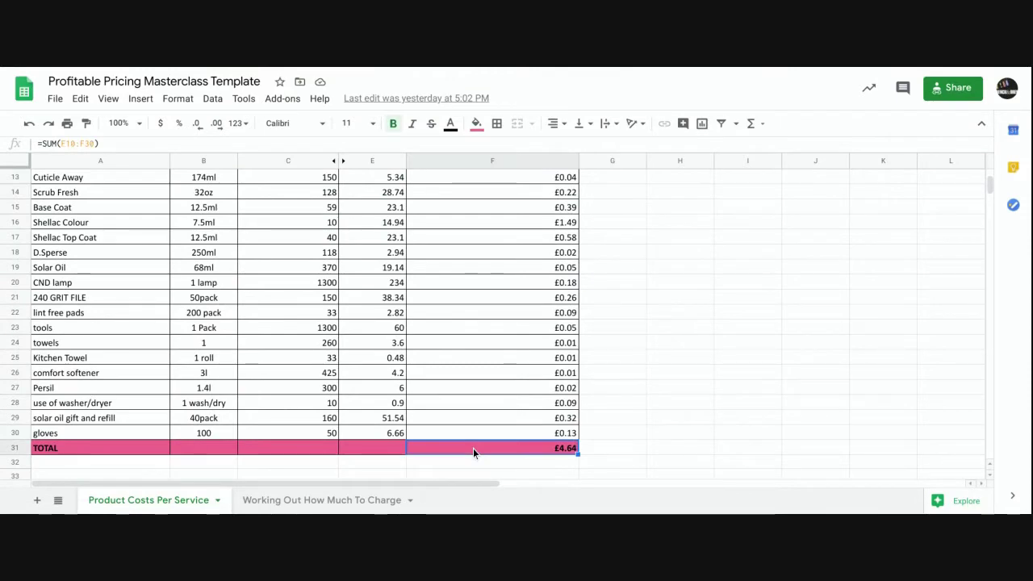
{"action": "scroll", "coordinate": [445, 367], "scroll_direction": "up", "scroll_amount": 3}
{"action": "scroll", "coordinate": [444, 369], "scroll_direction": "up", "scroll_amount": 3}
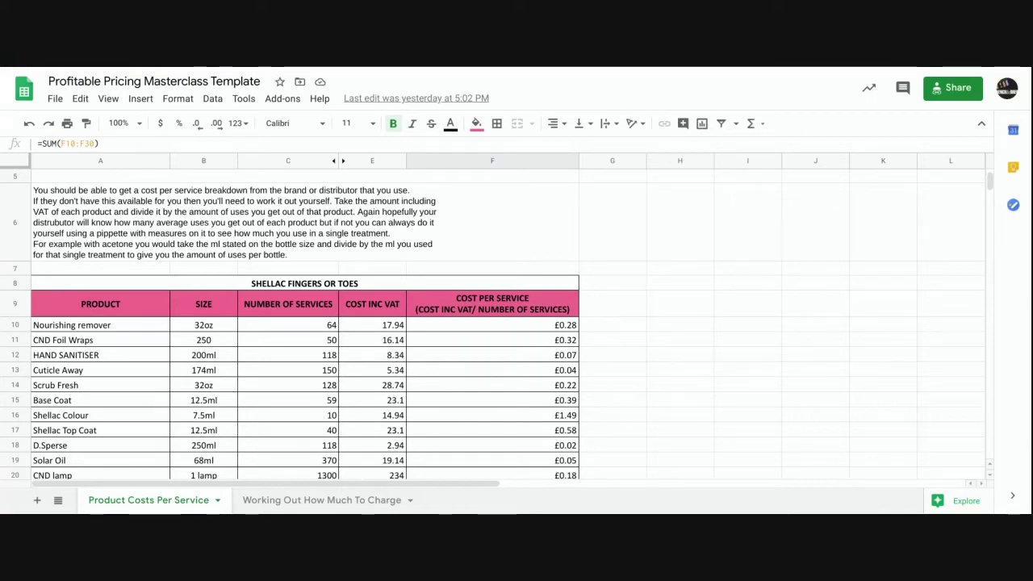
{"action": "scroll", "coordinate": [303, 304], "scroll_direction": "down", "scroll_amount": 5}
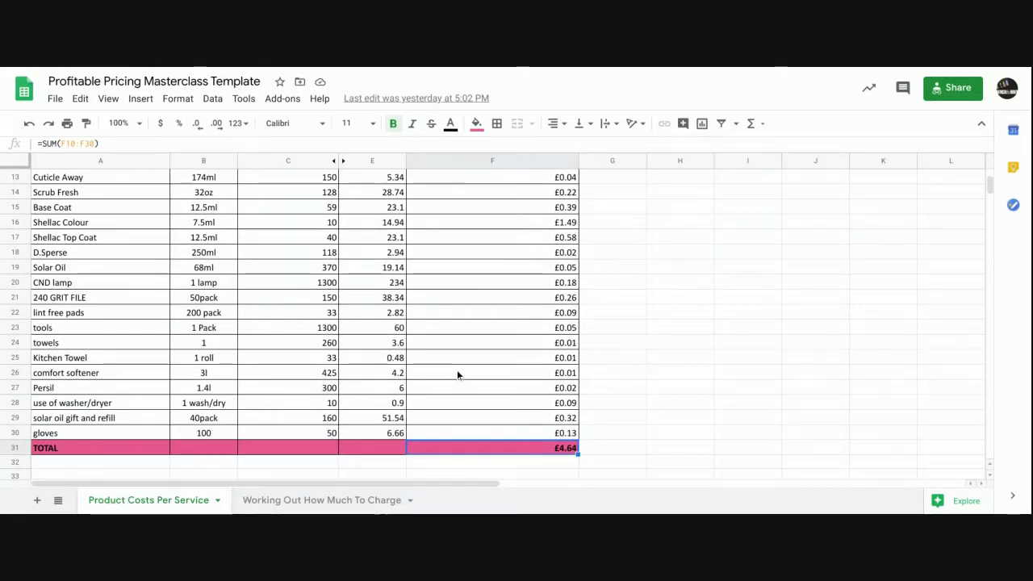
Step: Switch to the Working Out How Much To Charge sheet and examine its PRICE row and treatment headings
{"action": "left_click", "coordinate": [358, 501]}
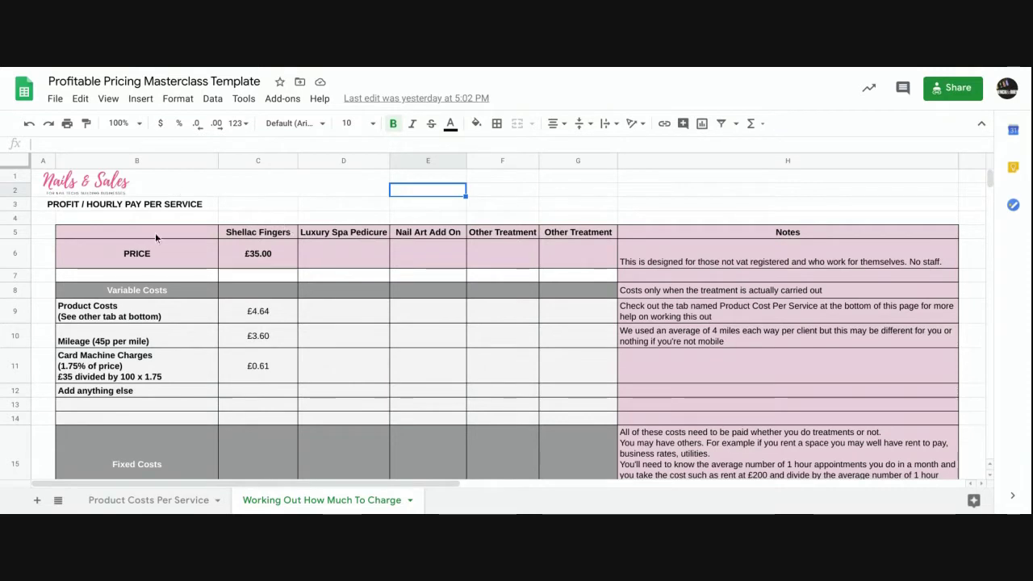
{"action": "left_click", "coordinate": [13, 253]}
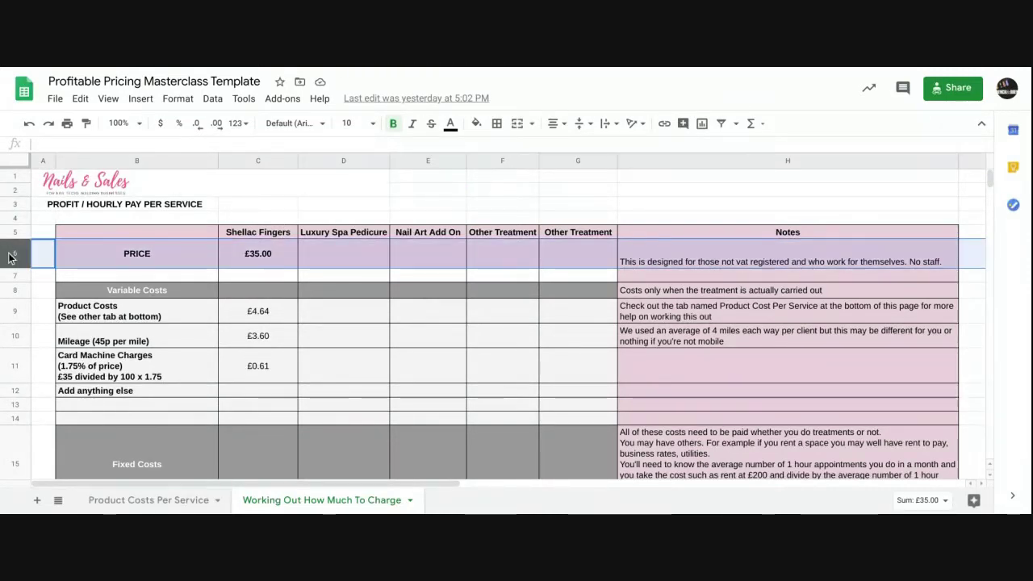
{"action": "left_click", "coordinate": [15, 234]}
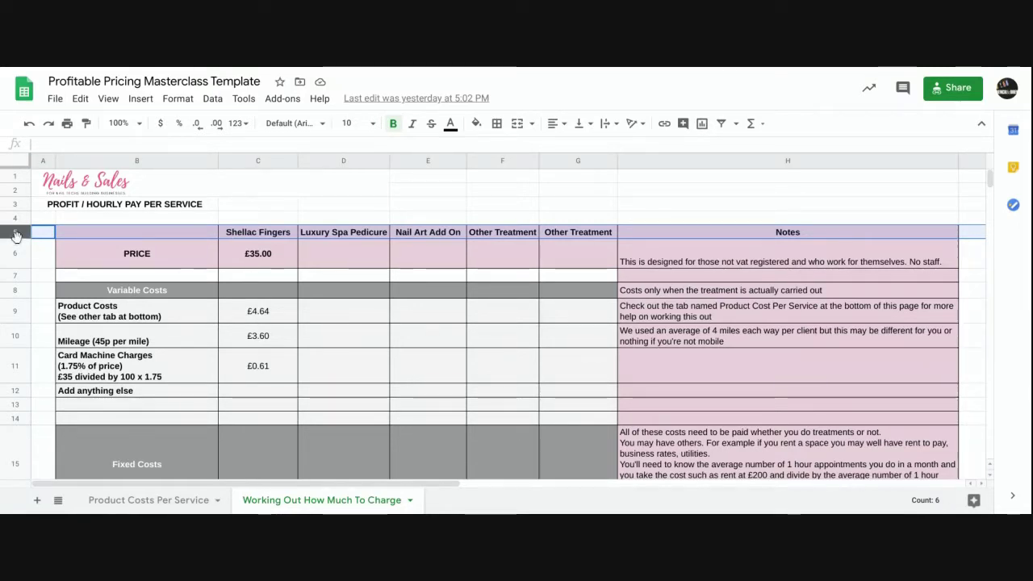
Step: View the options for inserting a column beside the last Other Treatment column
{"action": "left_click", "coordinate": [573, 159]}
{"action": "right_click", "coordinate": [573, 160]}
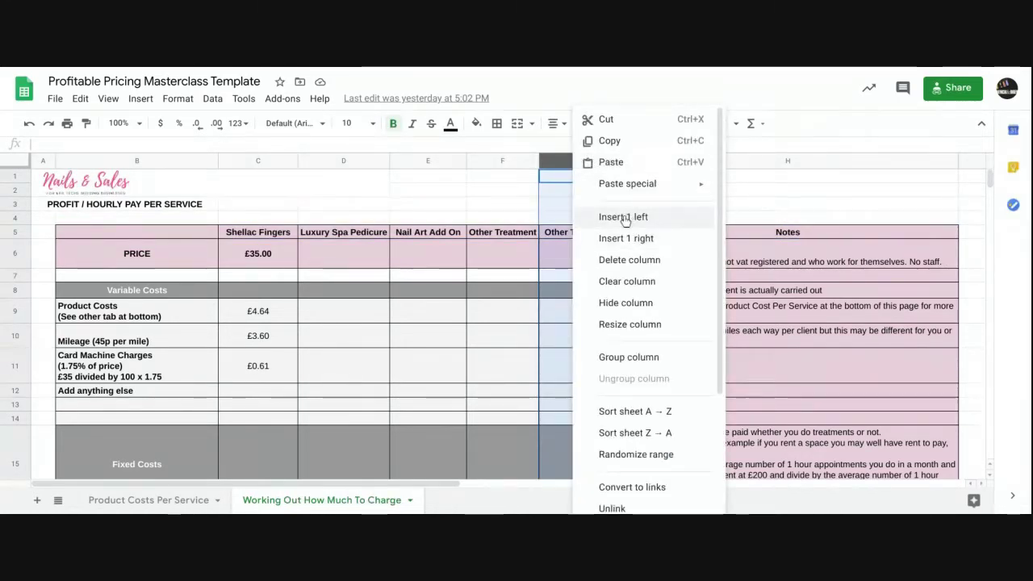
{"action": "left_click", "coordinate": [471, 195]}
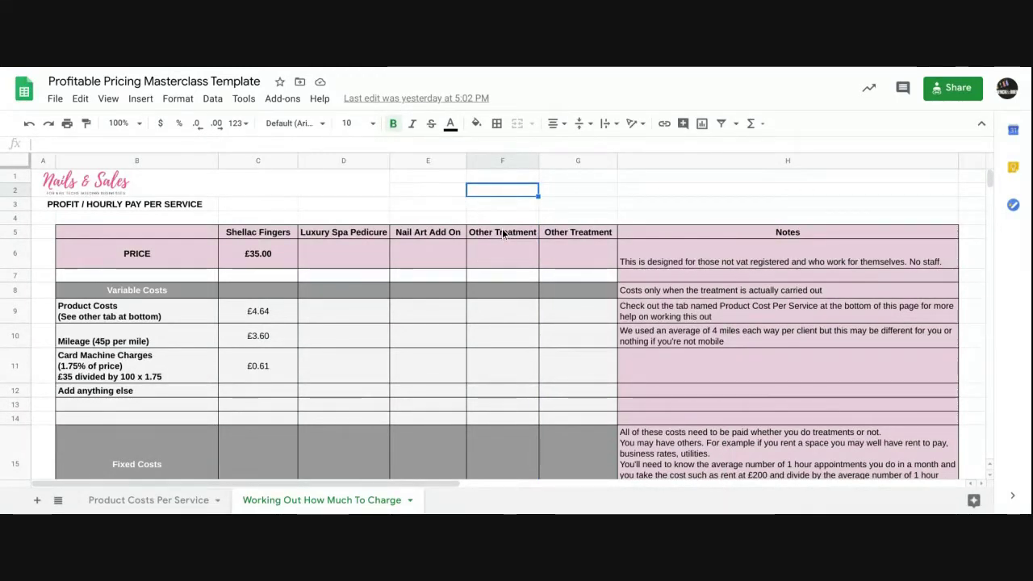
Step: Examine the first Other Treatment column, the Luxury Spa Pedicure column and the Shellac Fingers column
{"action": "left_click", "coordinate": [504, 160]}
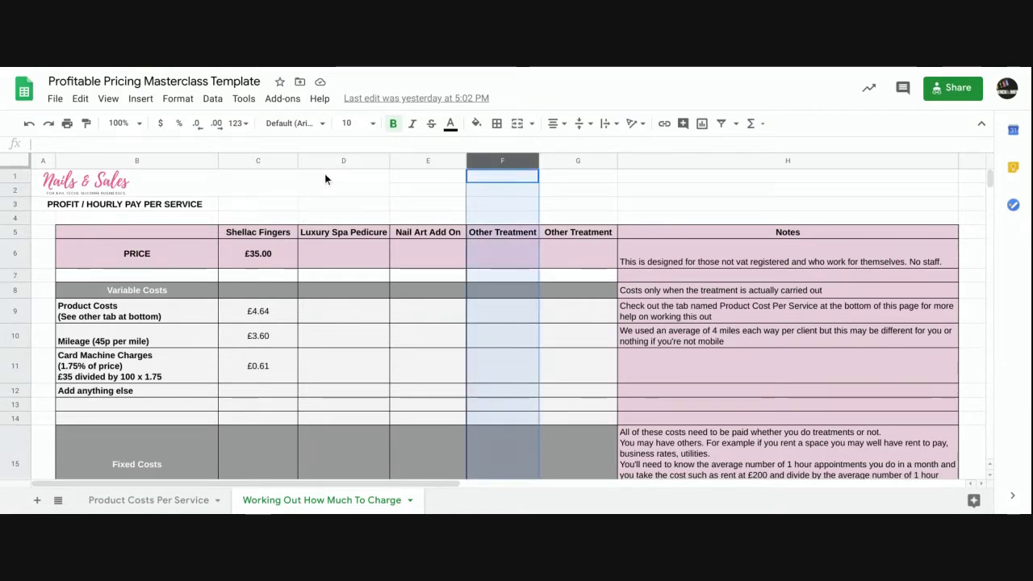
{"action": "left_click", "coordinate": [339, 160]}
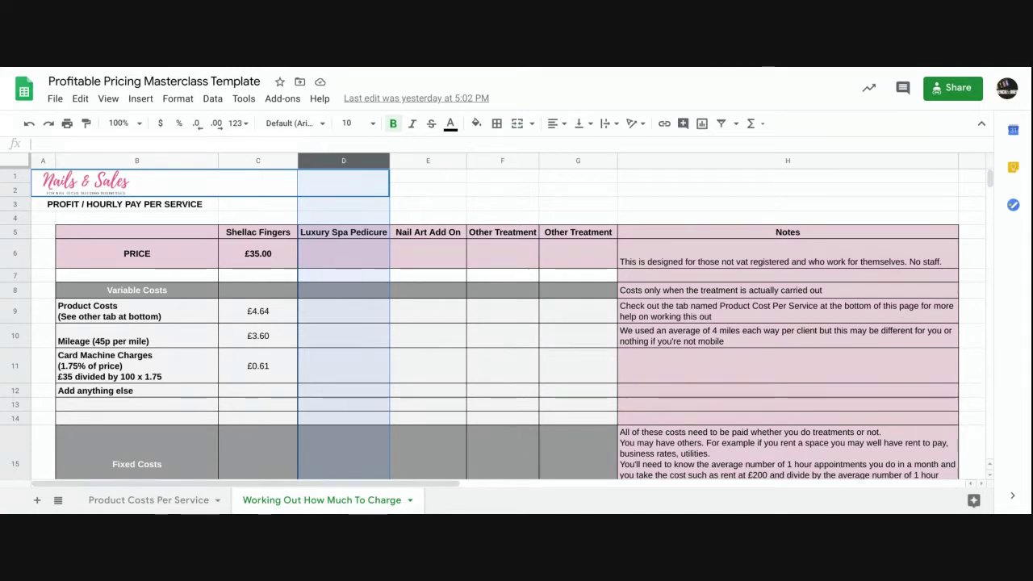
{"action": "left_click", "coordinate": [256, 160]}
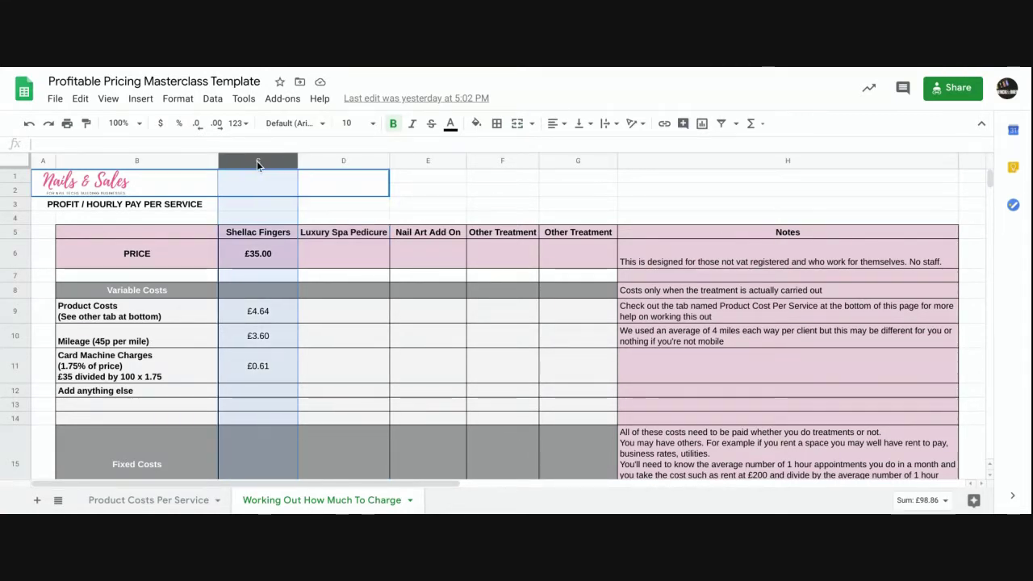
Step: Check the Shellac Fingers price and look over the Variable Costs and Fixed Costs sections, including the Rent row
{"action": "left_click", "coordinate": [256, 254]}
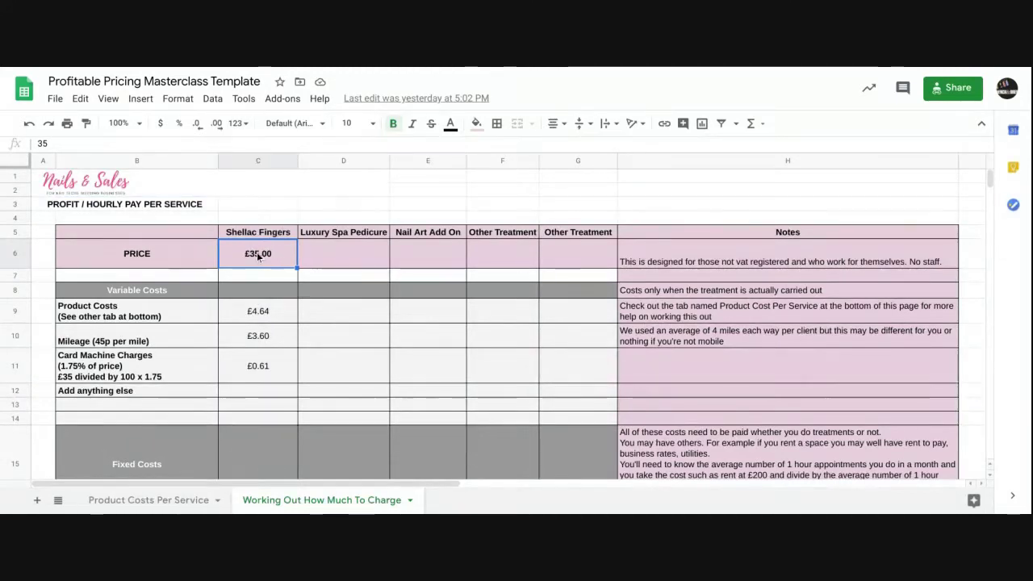
{"action": "scroll", "coordinate": [258, 256], "scroll_direction": "down", "scroll_amount": 2}
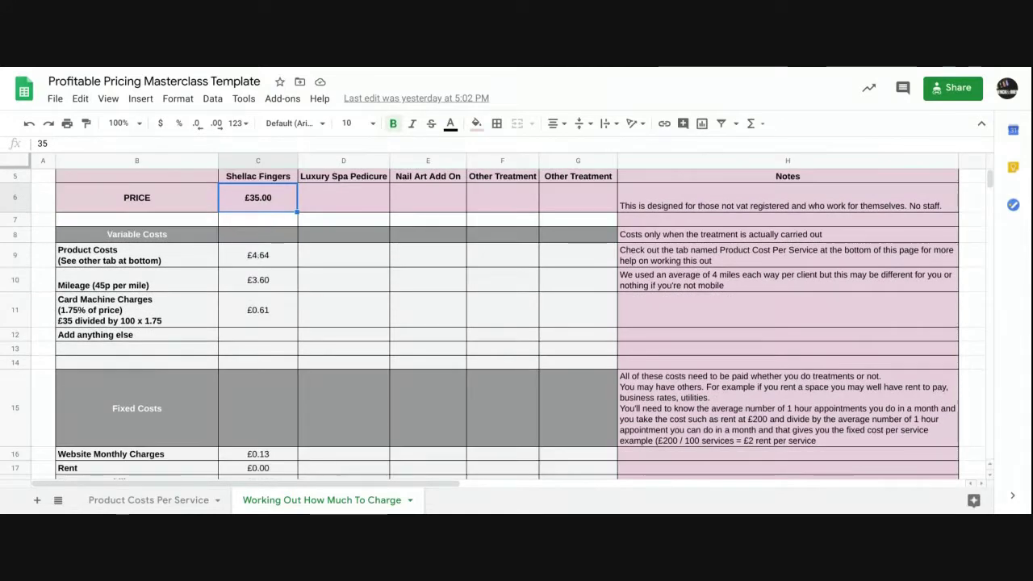
{"action": "scroll", "coordinate": [242, 242], "scroll_direction": "down", "scroll_amount": 1}
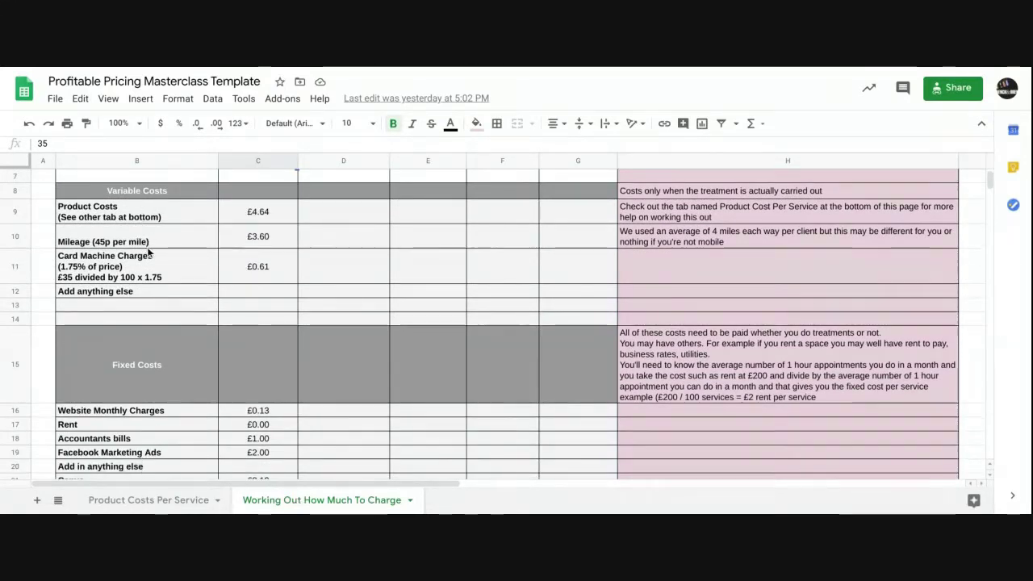
{"action": "scroll", "coordinate": [145, 403], "scroll_direction": "down", "scroll_amount": 2}
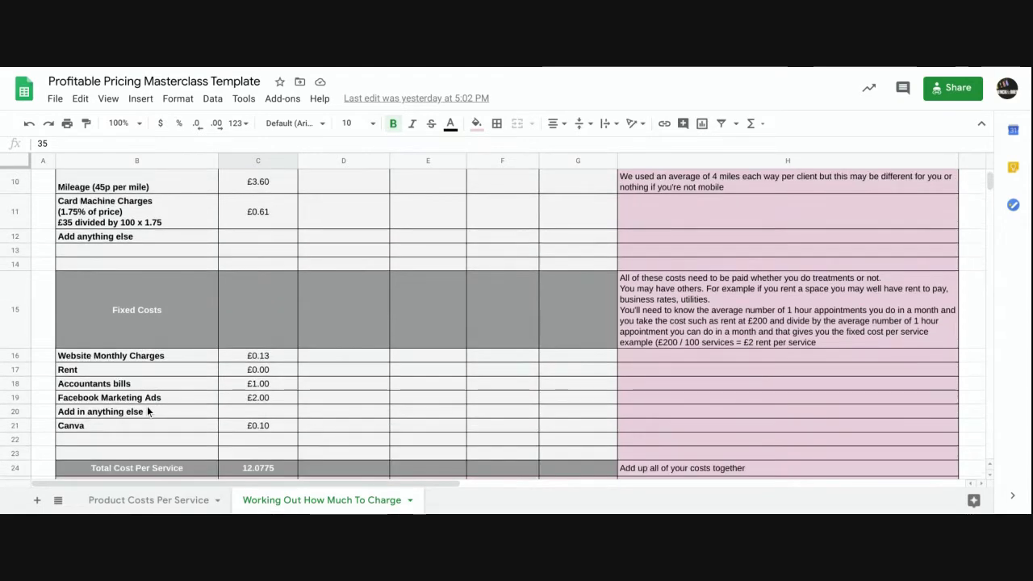
{"action": "scroll", "coordinate": [147, 411], "scroll_direction": "up", "scroll_amount": 3}
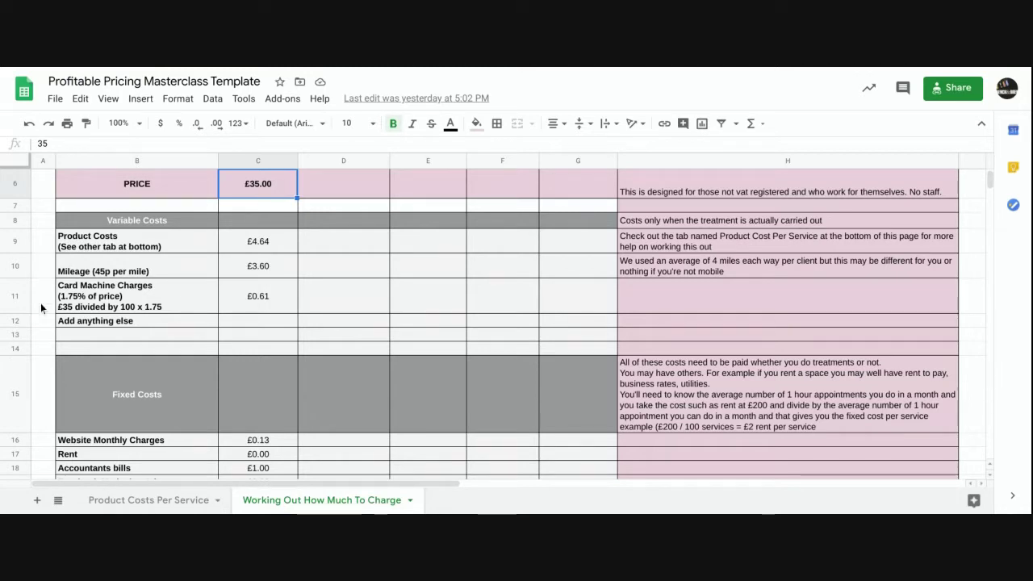
{"action": "left_click", "coordinate": [16, 455]}
{"action": "scroll", "coordinate": [174, 427], "scroll_direction": "down", "scroll_amount": 1}
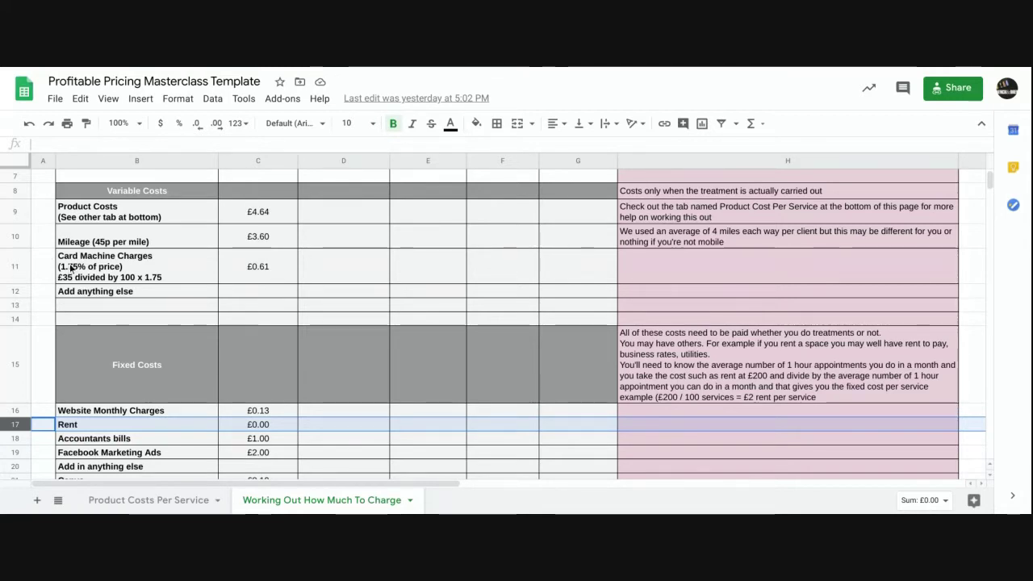
{"action": "scroll", "coordinate": [70, 269], "scroll_direction": "up", "scroll_amount": 1}
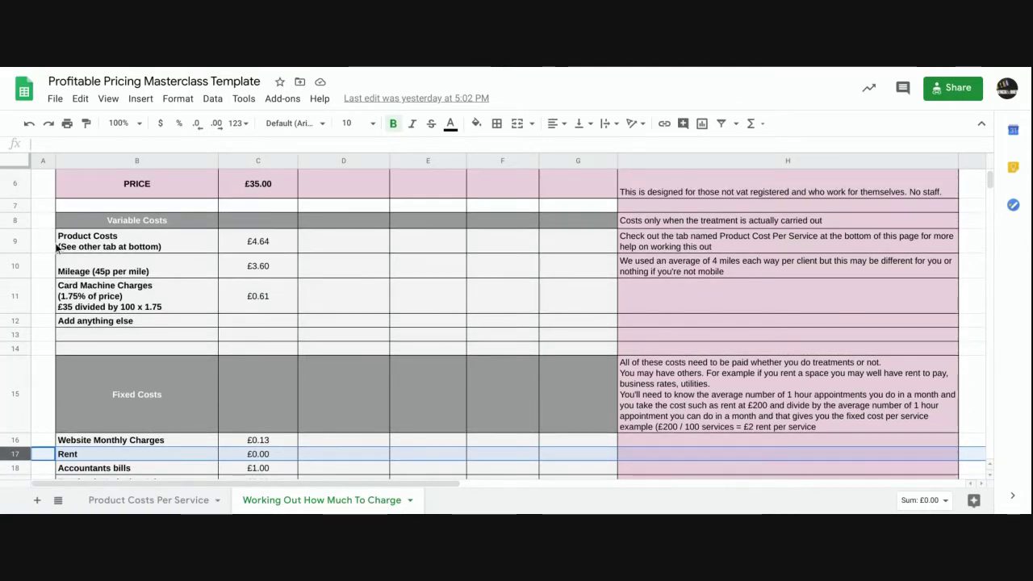
Step: Examine the Product Costs and Mileage rows and their Shellac Fingers cells under Variable Costs
{"action": "left_click", "coordinate": [12, 241]}
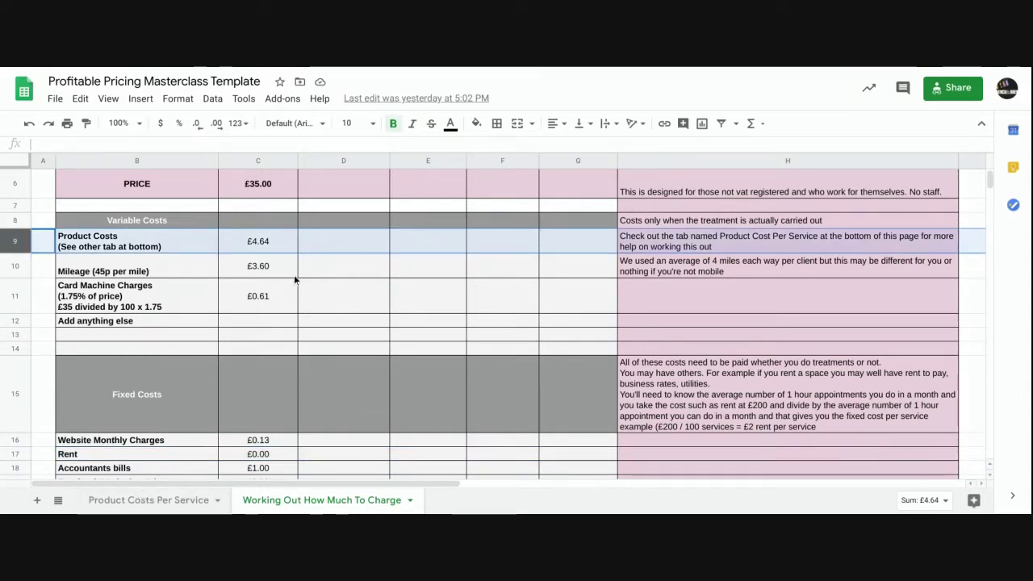
{"action": "left_click", "coordinate": [22, 269]}
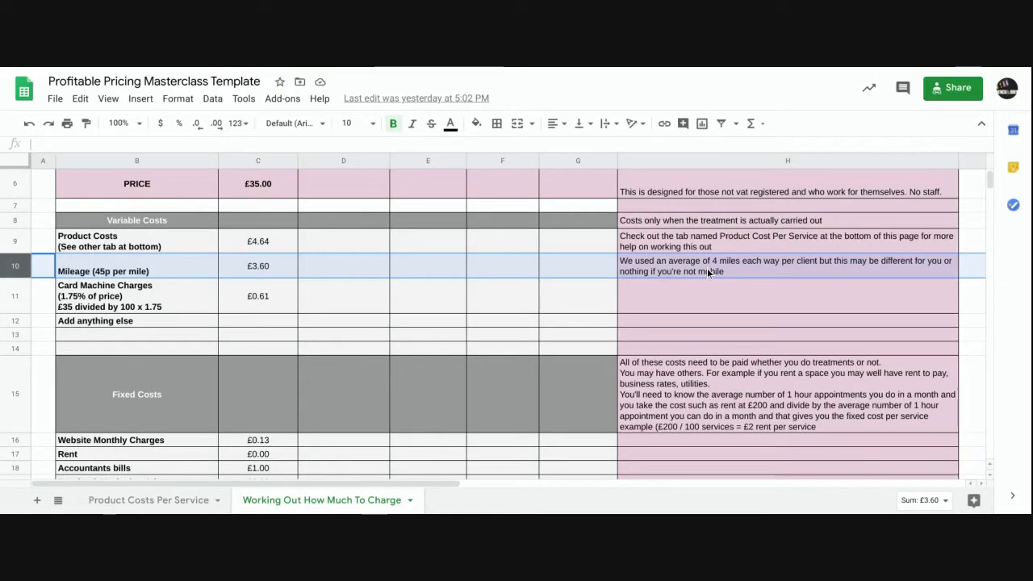
{"action": "left_click", "coordinate": [236, 273]}
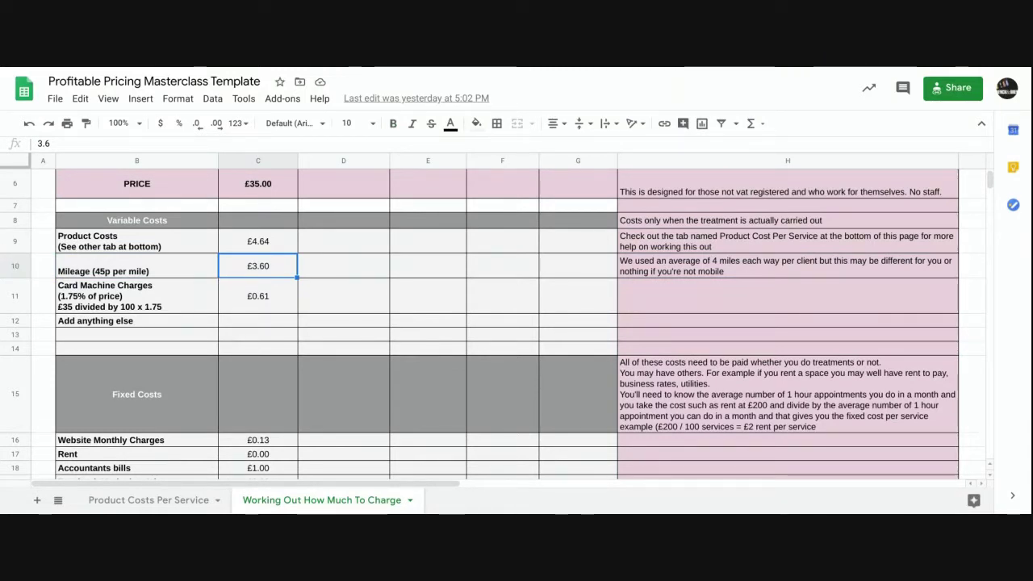
{"action": "left_click", "coordinate": [14, 265]}
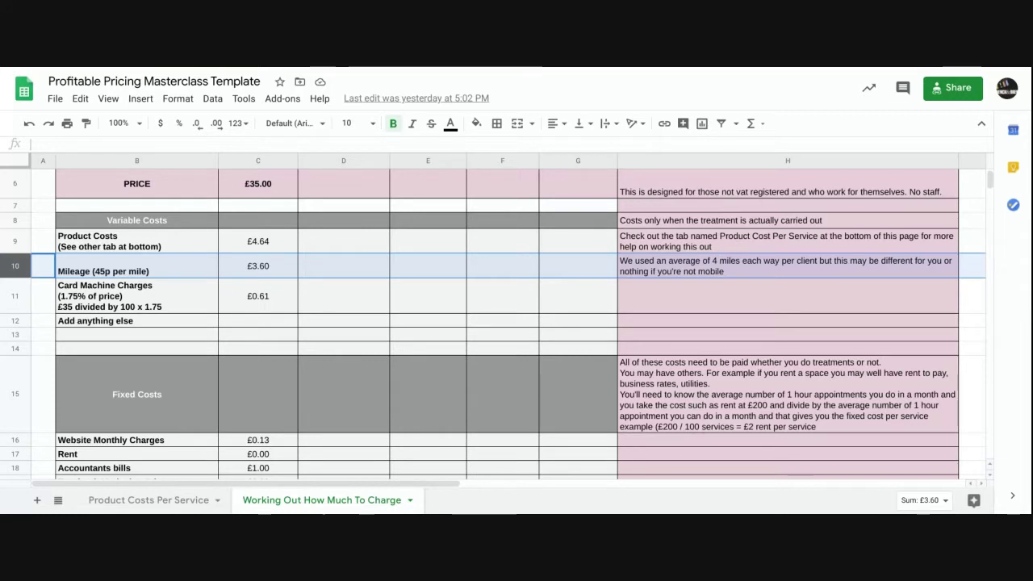
{"action": "left_click", "coordinate": [252, 268]}
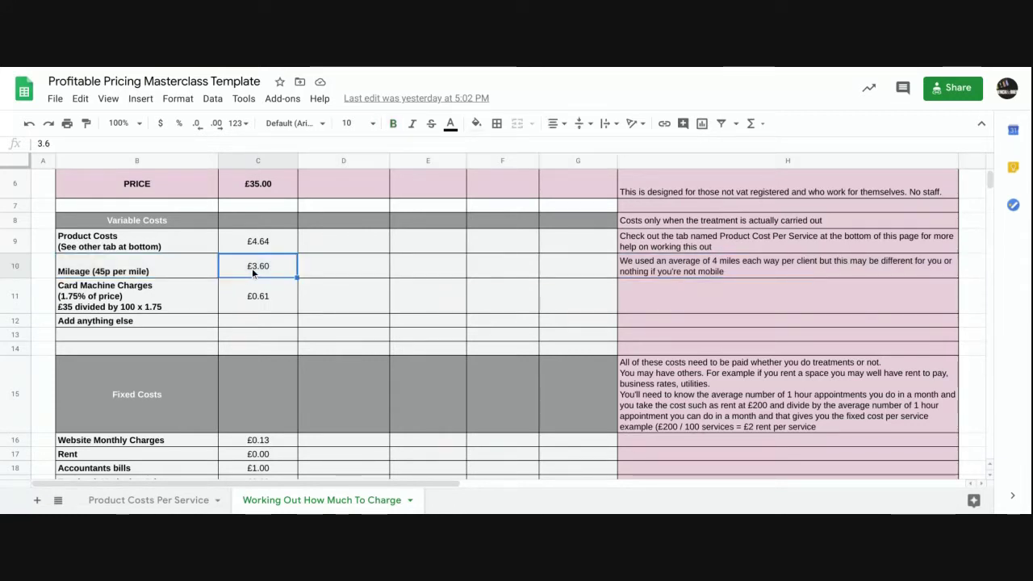
{"action": "scroll", "coordinate": [252, 268], "scroll_direction": "up", "scroll_amount": 1}
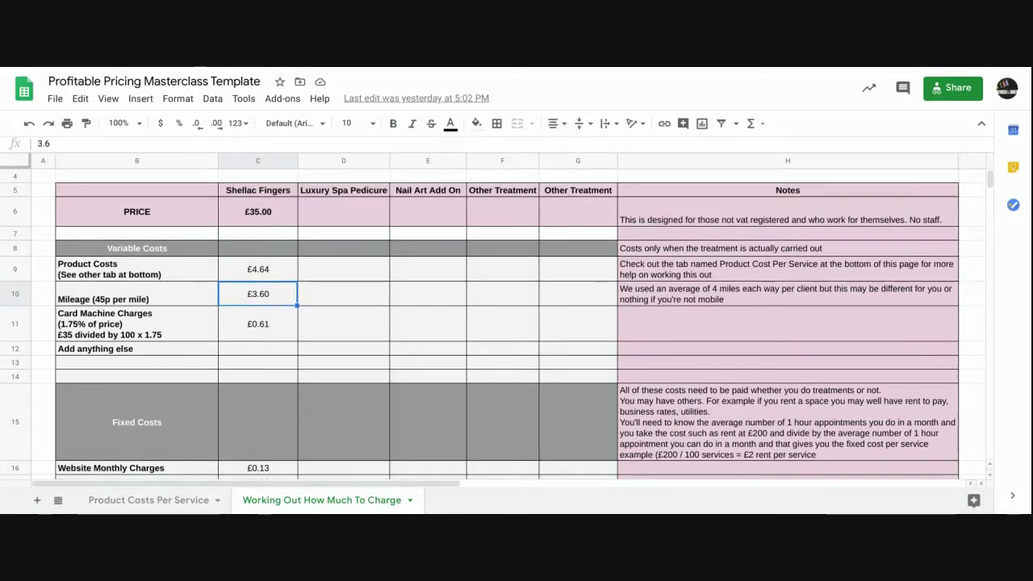
{"action": "left_click", "coordinate": [257, 273]}
Step: Inspect the Card Machine Charges row and the formula in its Shellac Fingers cell, leaving the formula unedited
{"action": "left_click", "coordinate": [239, 334]}
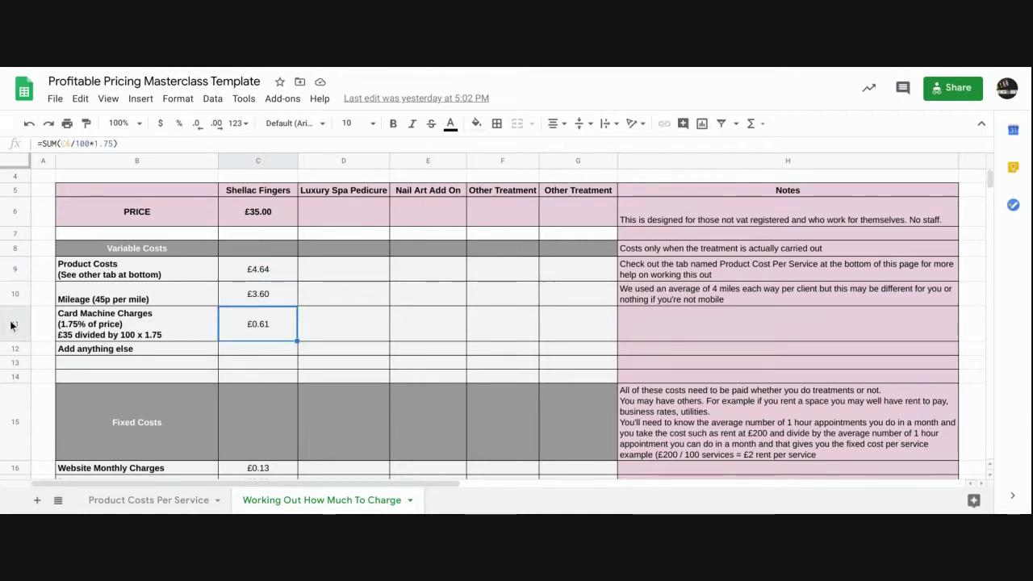
{"action": "left_click", "coordinate": [13, 326]}
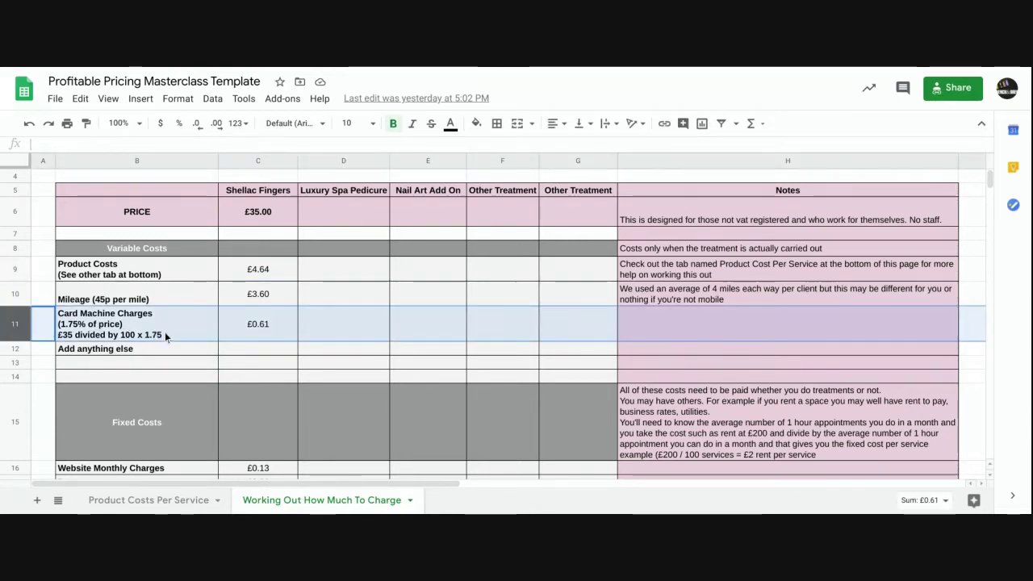
{"action": "left_click", "coordinate": [265, 321]}
{"action": "double_click", "coordinate": [264, 321]}
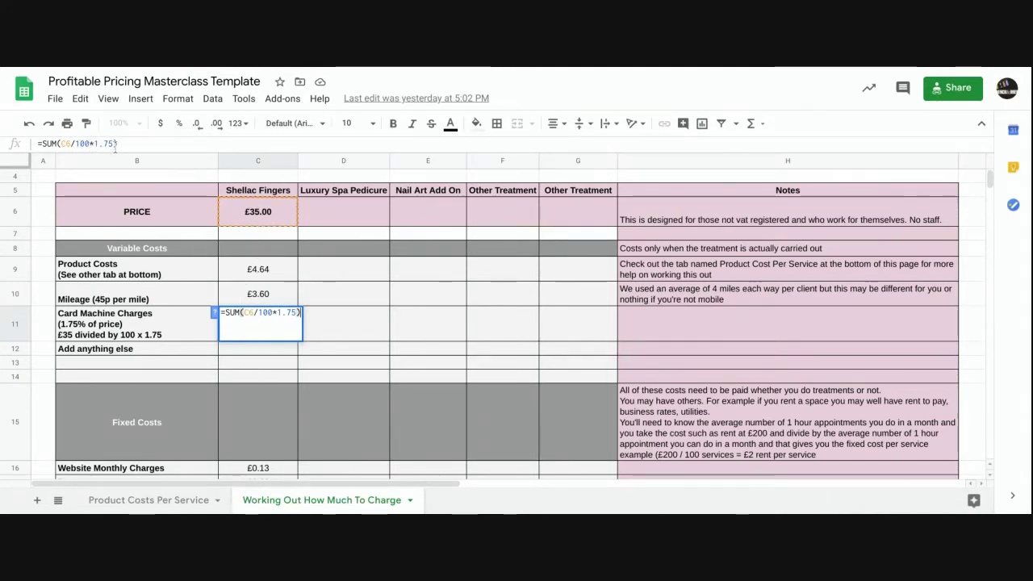
{"action": "left_click", "coordinate": [353, 331]}
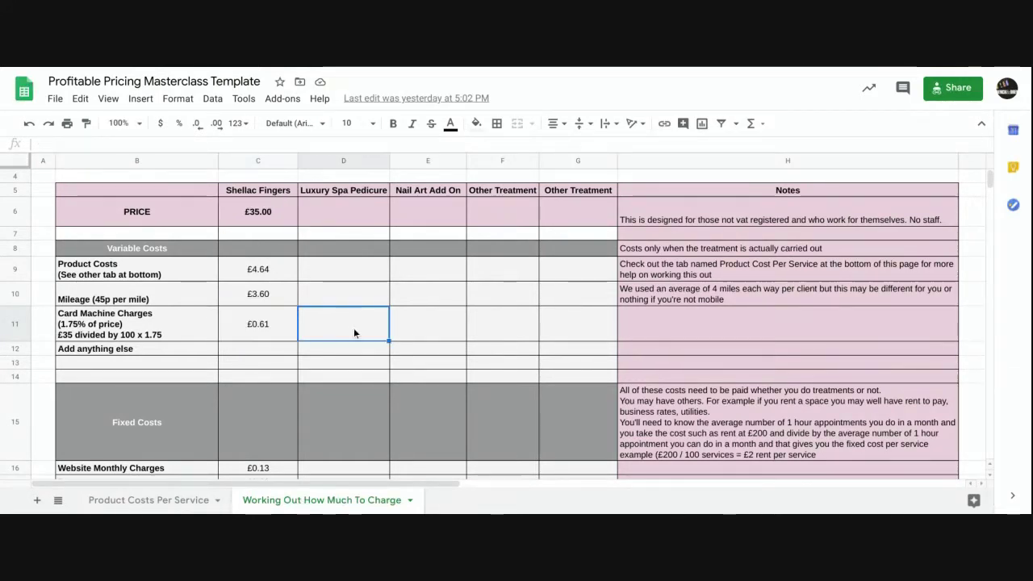
{"action": "left_click", "coordinate": [263, 331]}
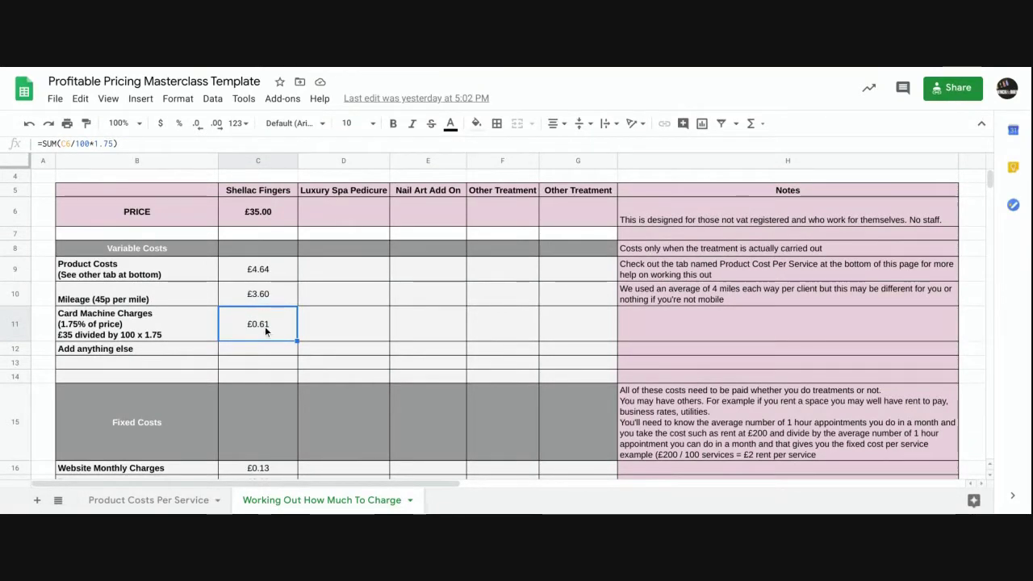
Step: View the row options for the Add anything else row under Variable Costs, then close them without choosing any
{"action": "left_click", "coordinate": [119, 351]}
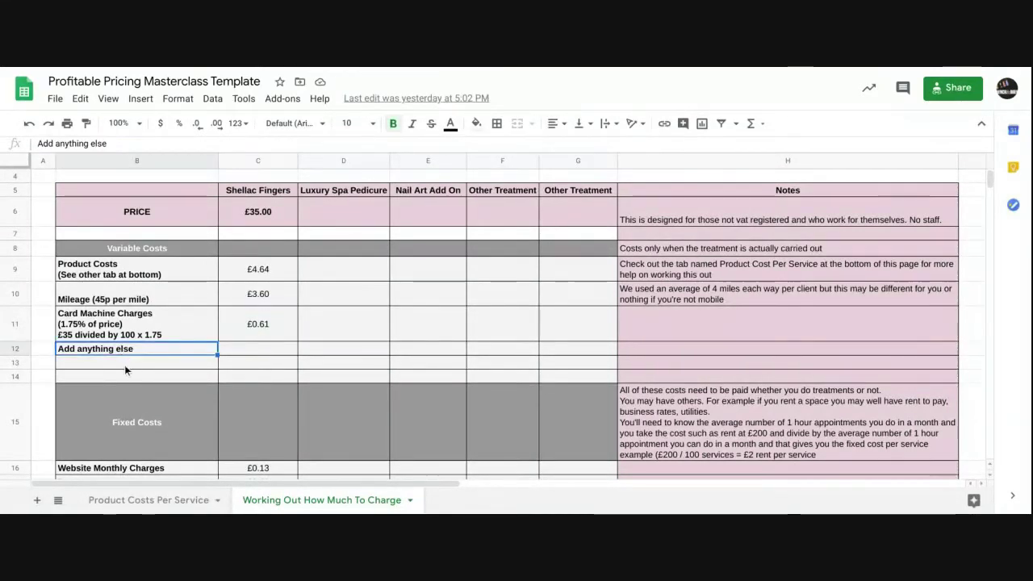
{"action": "left_click", "coordinate": [124, 364]}
{"action": "left_click", "coordinate": [16, 348]}
{"action": "right_click", "coordinate": [16, 353]}
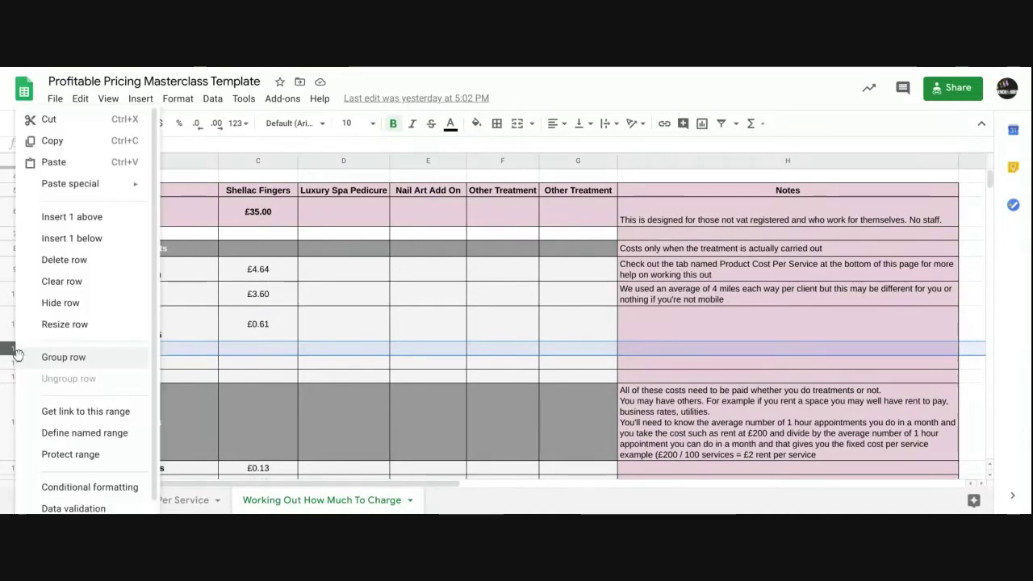
{"action": "left_click", "coordinate": [266, 331]}
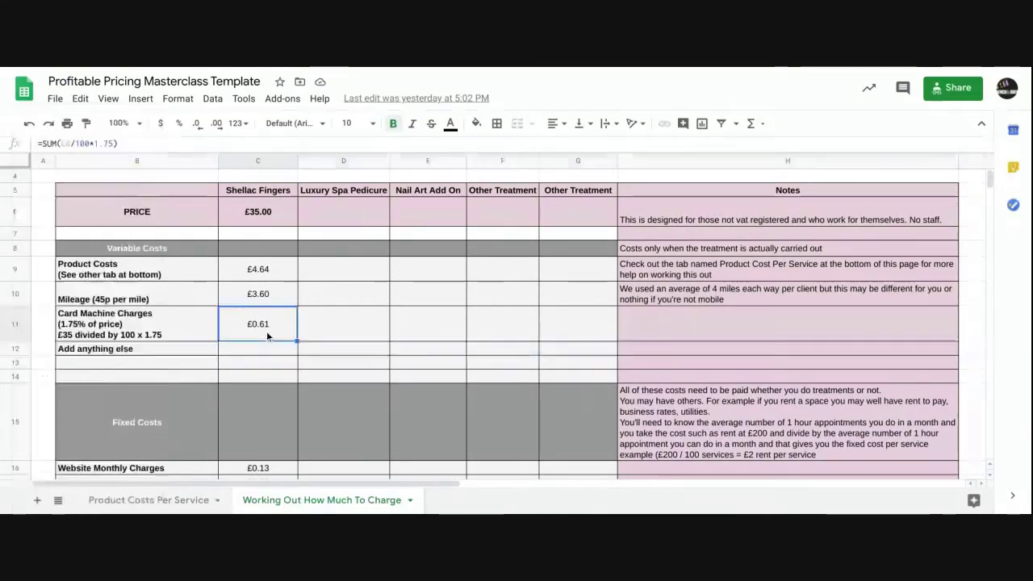
{"action": "left_click", "coordinate": [134, 352]}
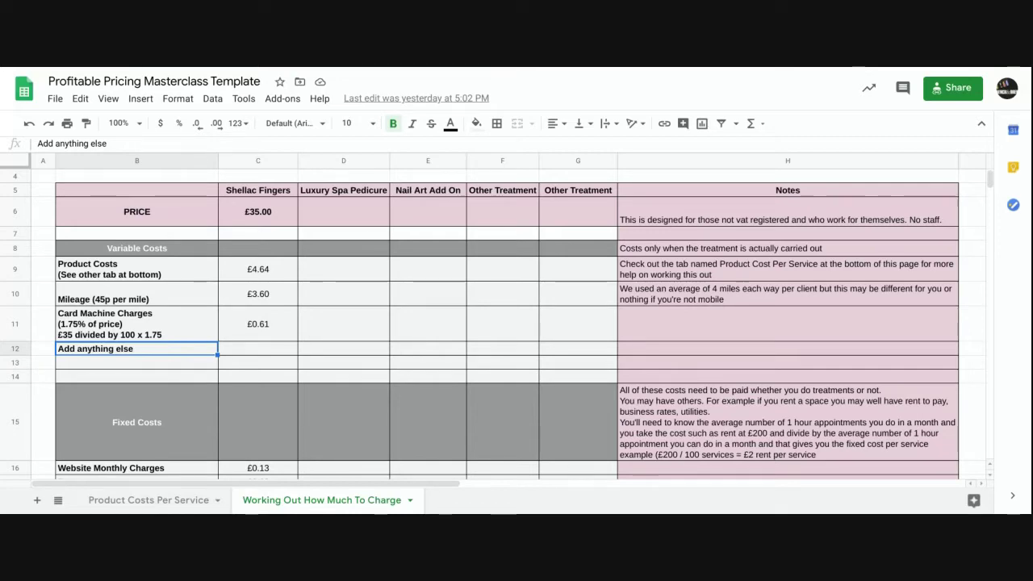
Step: Examine the Fixed Costs entries: Website Monthly Charges, Rent, Accountants bills, Facebook Marketing Ads and Canva
{"action": "scroll", "coordinate": [516, 323], "scroll_direction": "down", "scroll_amount": 3}
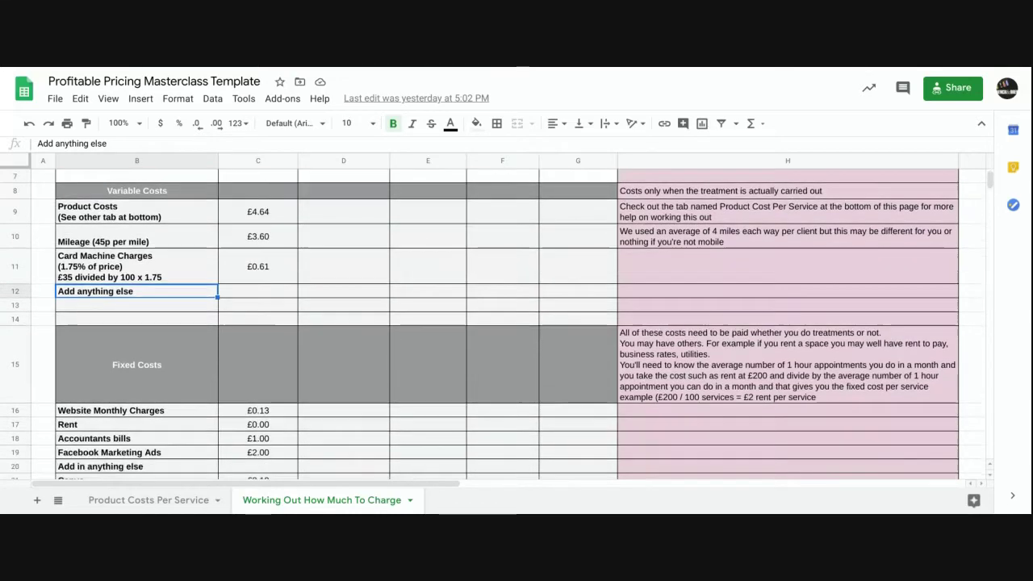
{"action": "scroll", "coordinate": [516, 322], "scroll_direction": "down", "scroll_amount": 1}
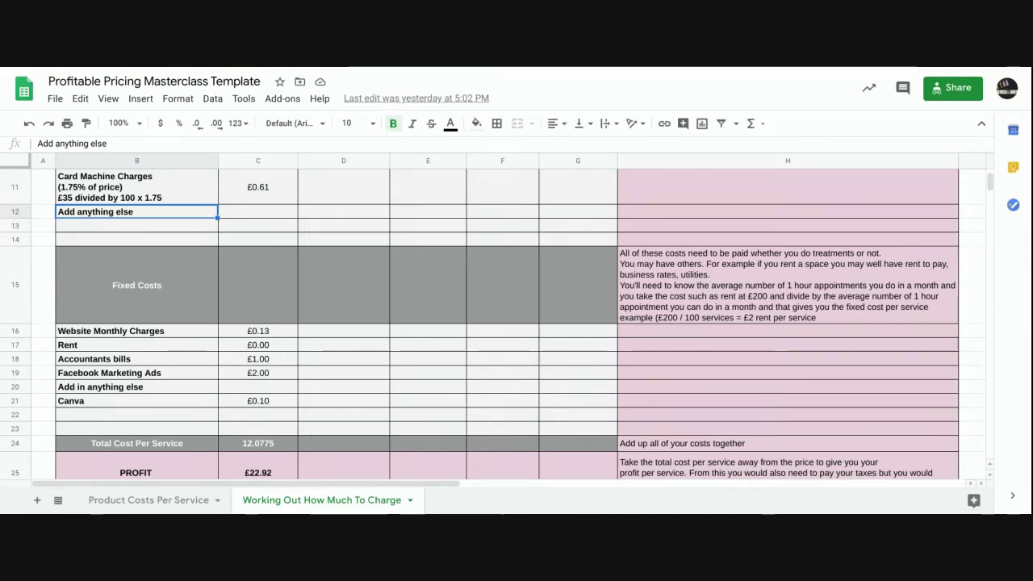
{"action": "left_click", "coordinate": [122, 335]}
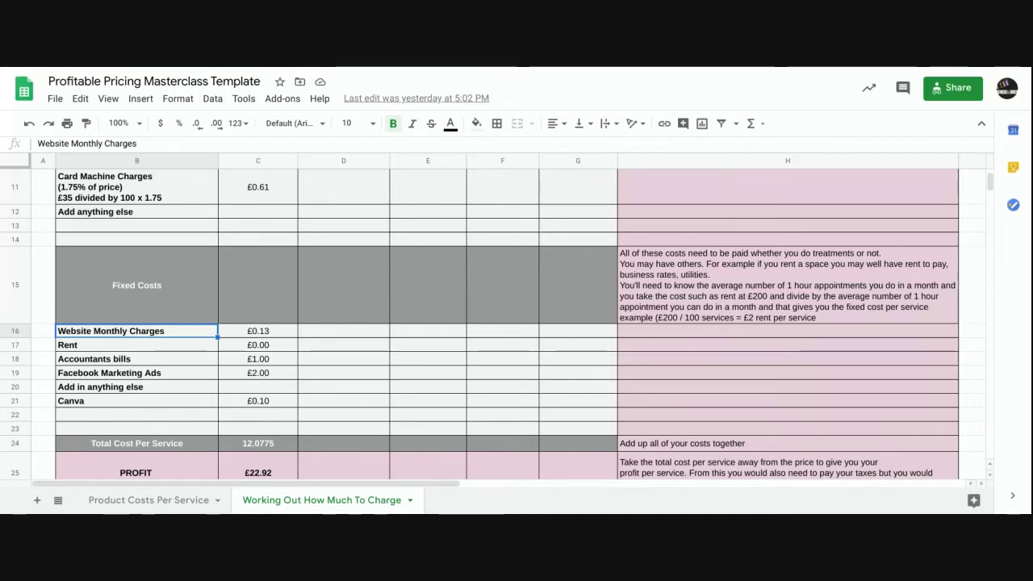
{"action": "left_click", "coordinate": [111, 405]}
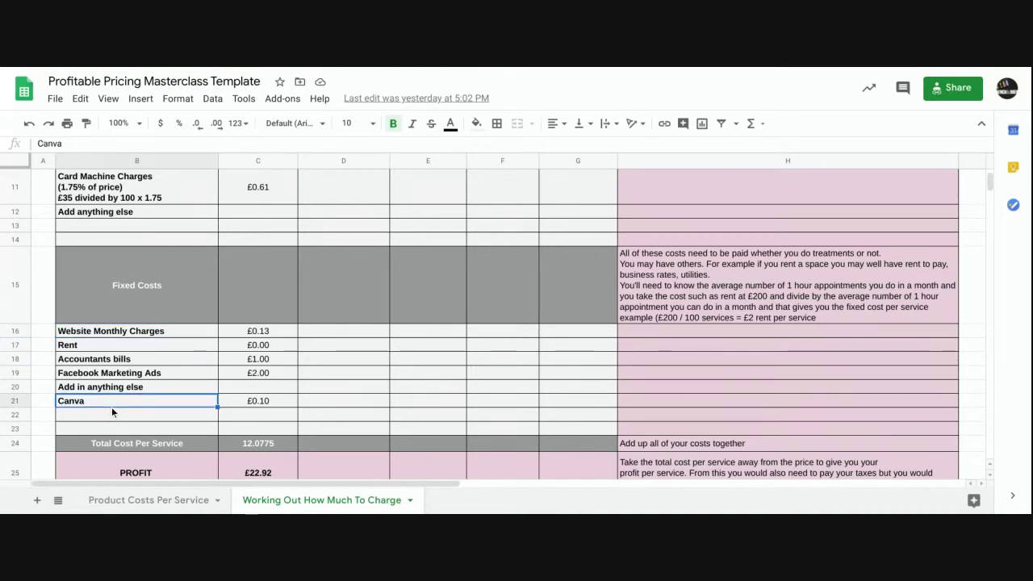
{"action": "left_click", "coordinate": [143, 363]}
{"action": "left_click", "coordinate": [192, 333]}
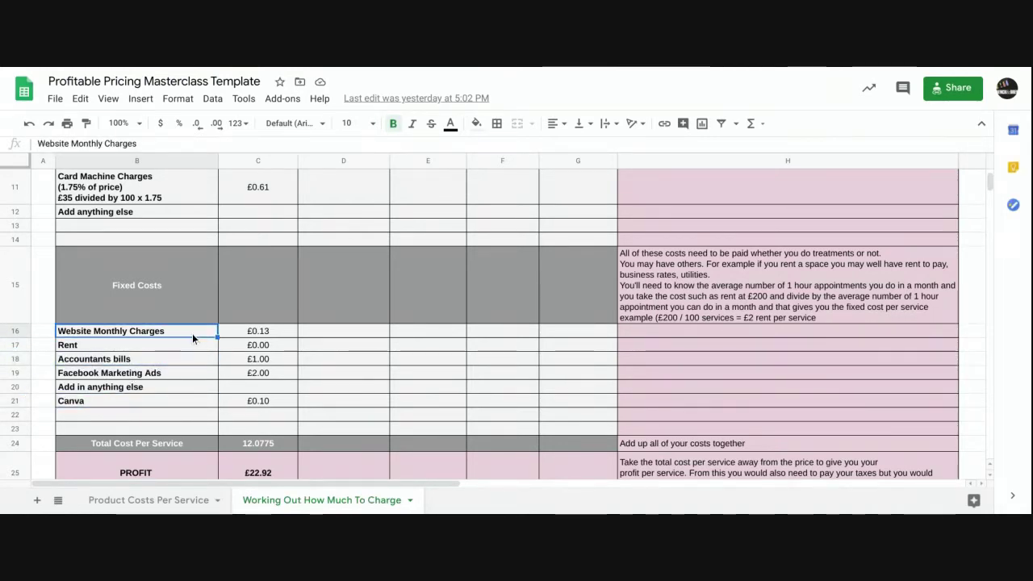
{"action": "left_click", "coordinate": [188, 344]}
{"action": "left_click", "coordinate": [188, 358]}
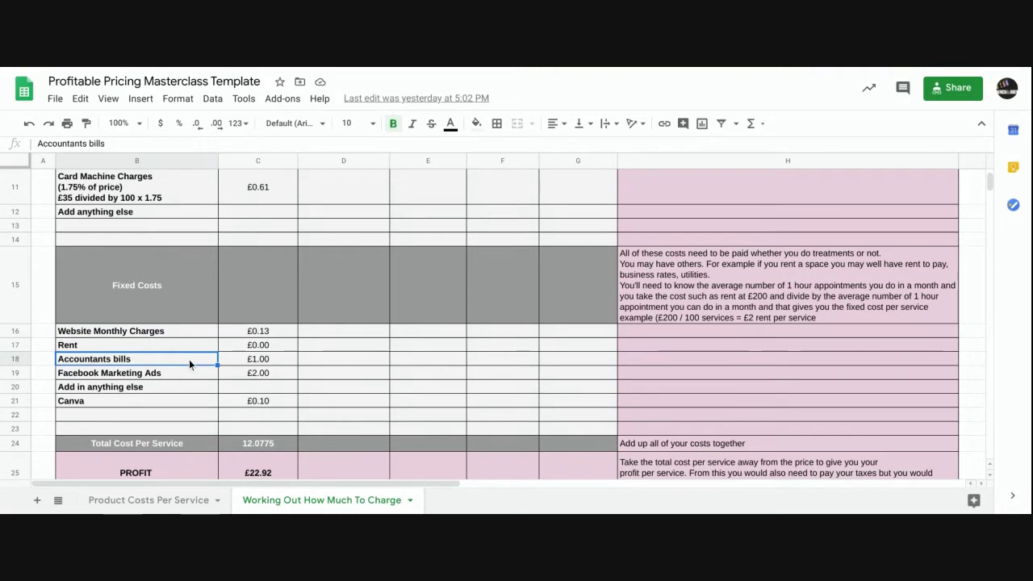
{"action": "left_click", "coordinate": [189, 373]}
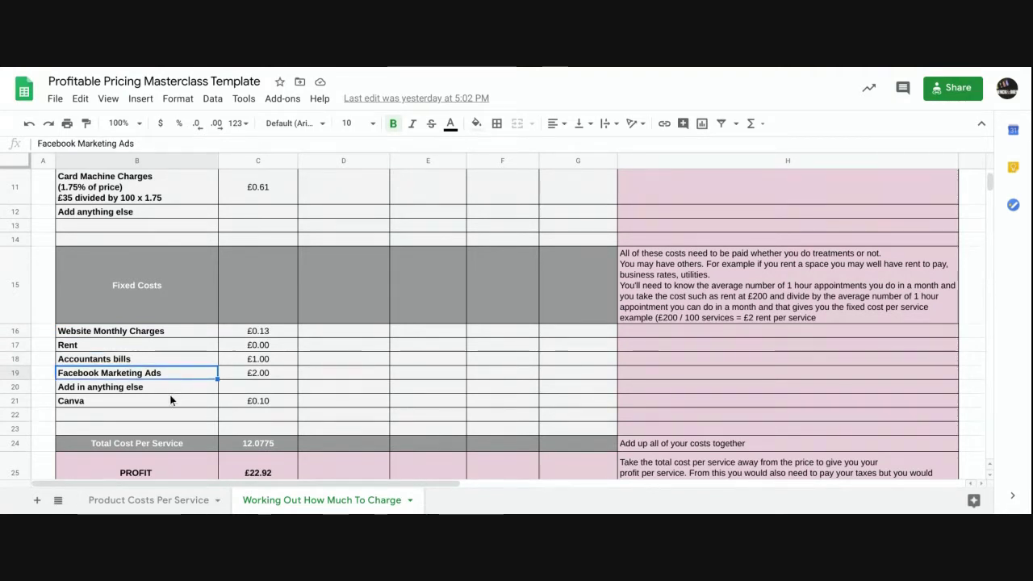
{"action": "left_click", "coordinate": [169, 398]}
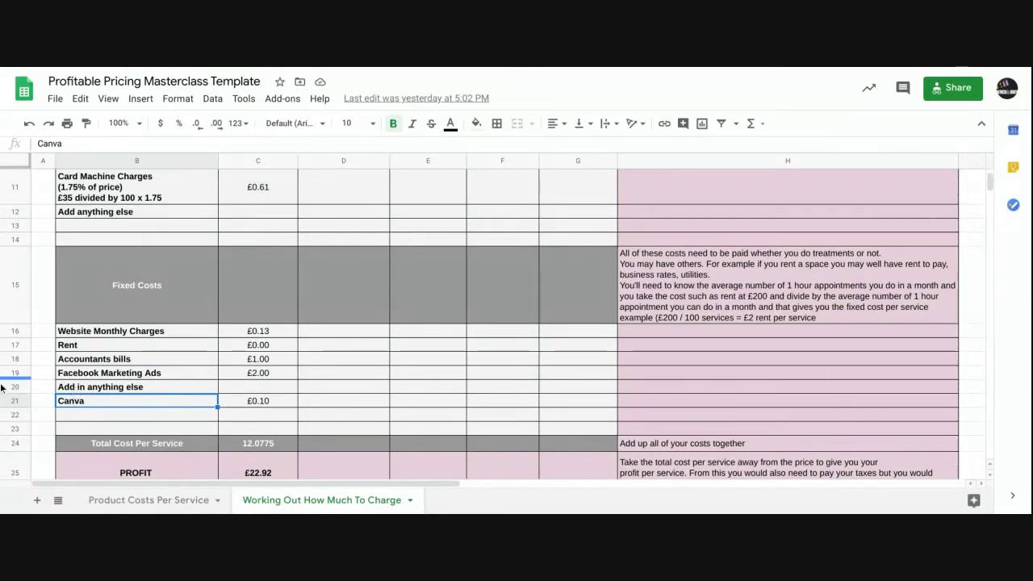
Step: Check the Shellac Fingers amounts for Canva and Facebook Marketing Ads and return to the start of the sheet
{"action": "left_click", "coordinate": [10, 404]}
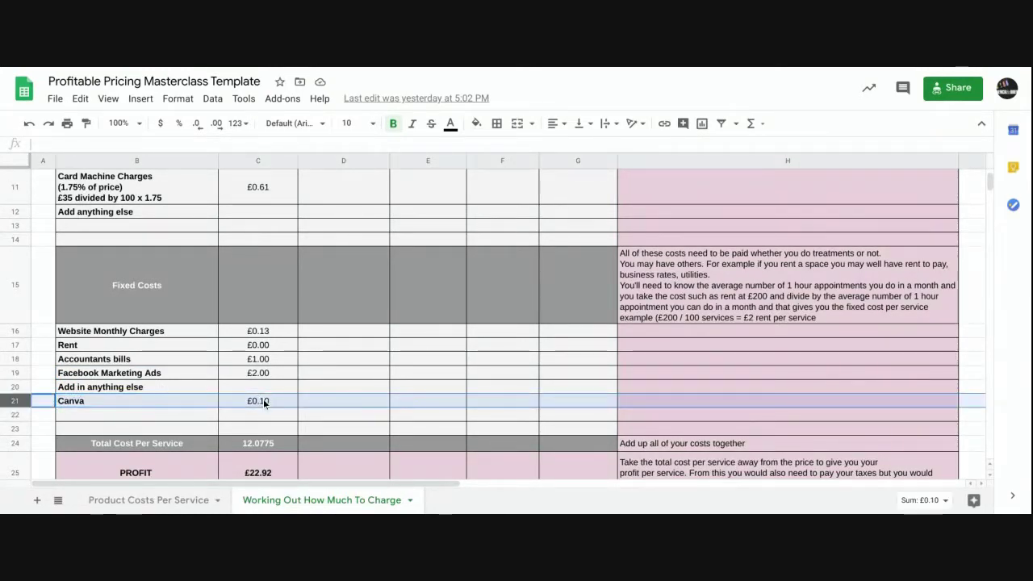
{"action": "left_click", "coordinate": [263, 398]}
{"action": "left_click", "coordinate": [265, 374]}
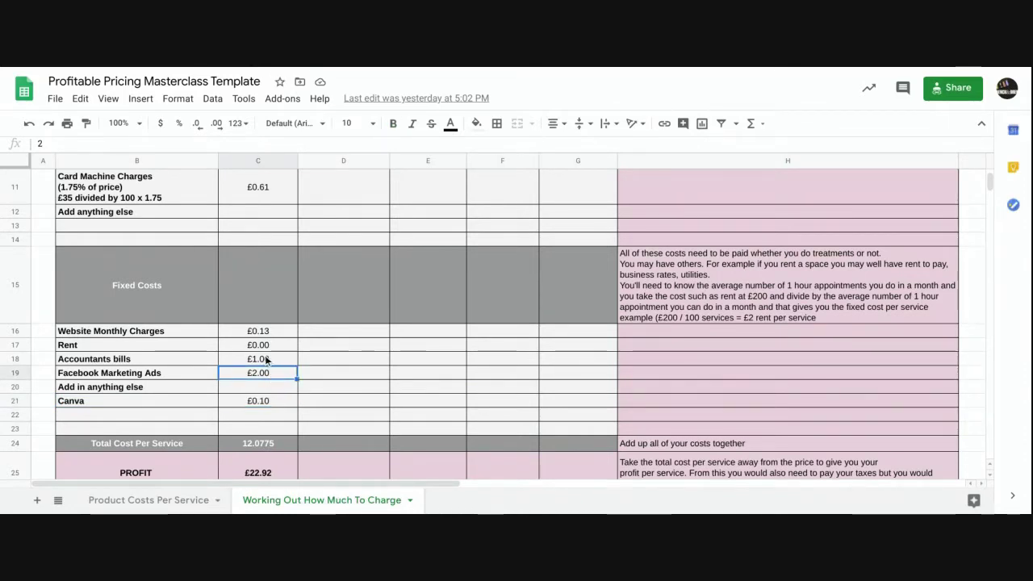
{"action": "left_click", "coordinate": [14, 404]}
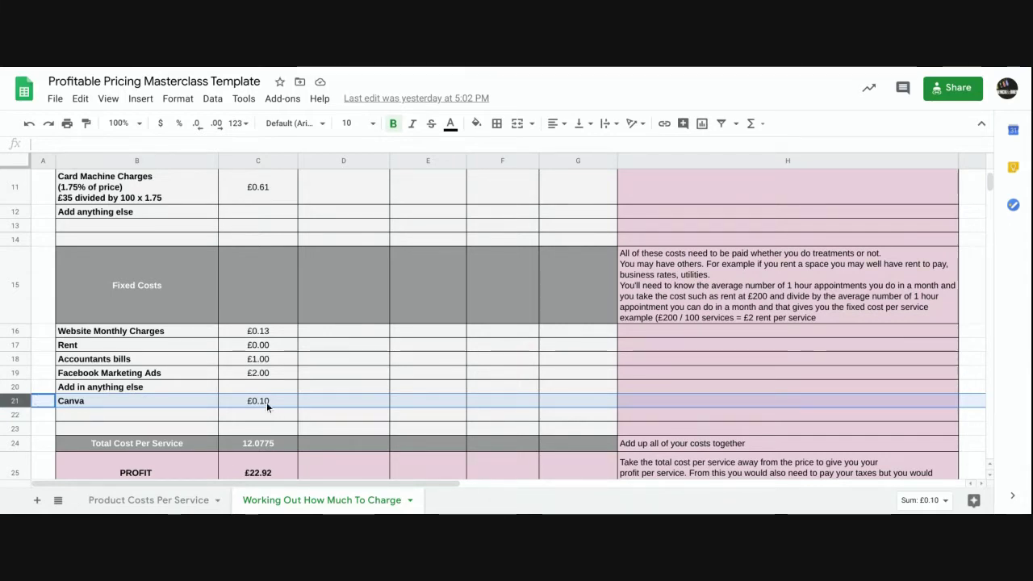
{"action": "left_click", "coordinate": [266, 402]}
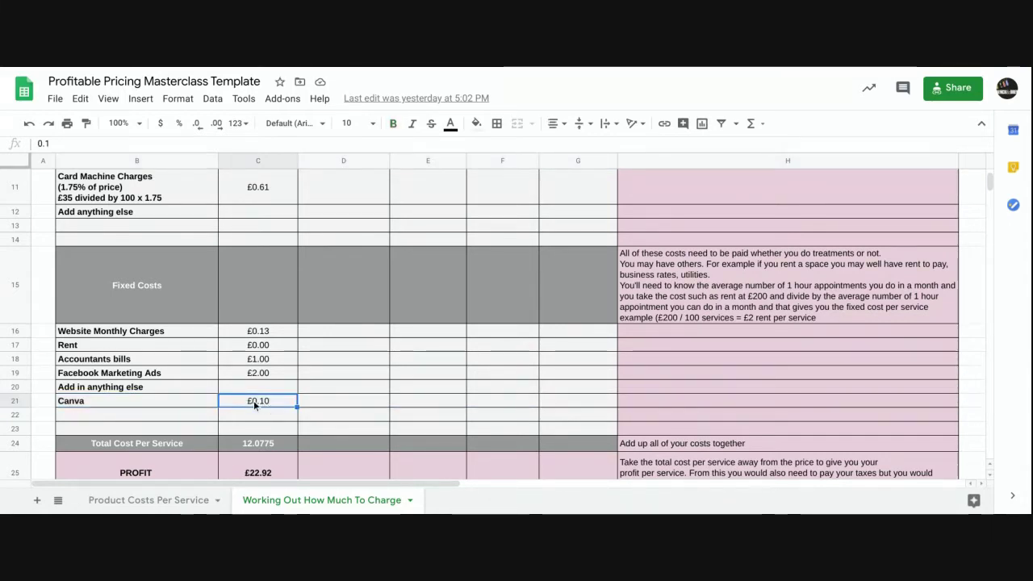
{"action": "scroll", "coordinate": [254, 400], "scroll_direction": "up", "scroll_amount": 5}
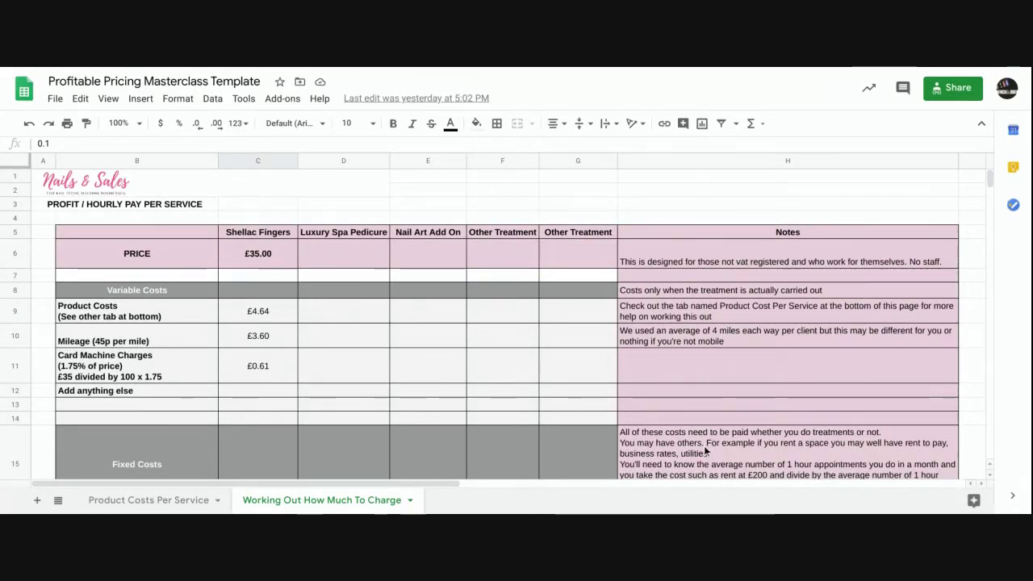
Step: Read the Notes beside Variable Costs and Fixed Costs and review the Shellac Fingers amounts in both sections
{"action": "scroll", "coordinate": [706, 452], "scroll_direction": "down", "scroll_amount": 3}
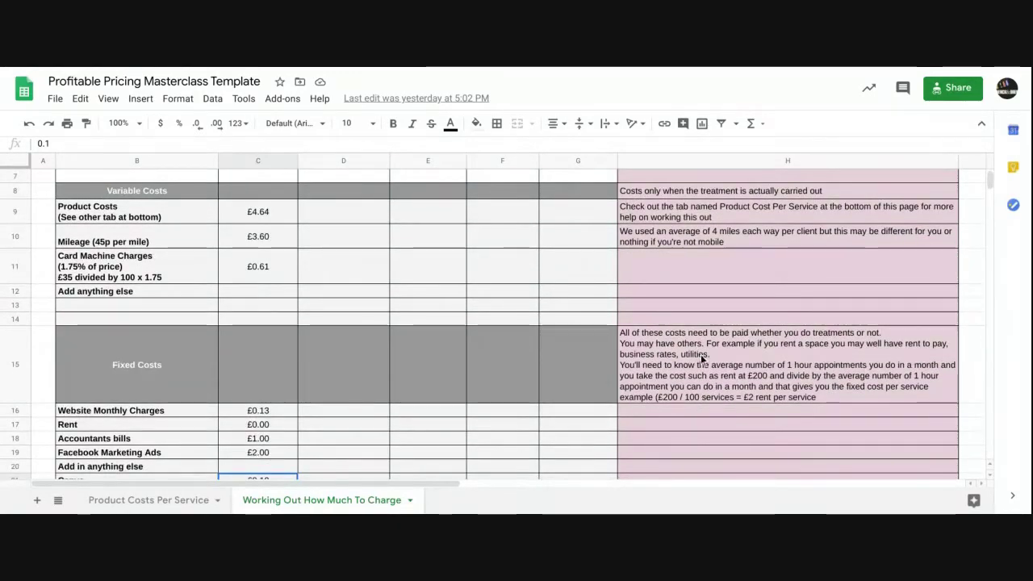
{"action": "scroll", "coordinate": [701, 363], "scroll_direction": "up", "scroll_amount": 3}
{"action": "scroll", "coordinate": [701, 359], "scroll_direction": "up", "scroll_amount": 1}
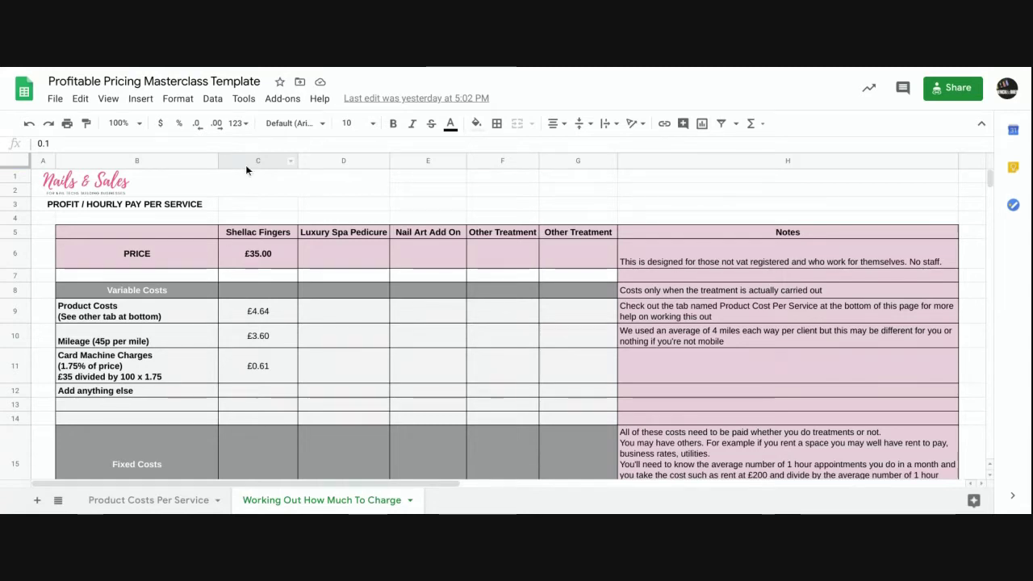
{"action": "scroll", "coordinate": [245, 164], "scroll_direction": "down", "scroll_amount": 3}
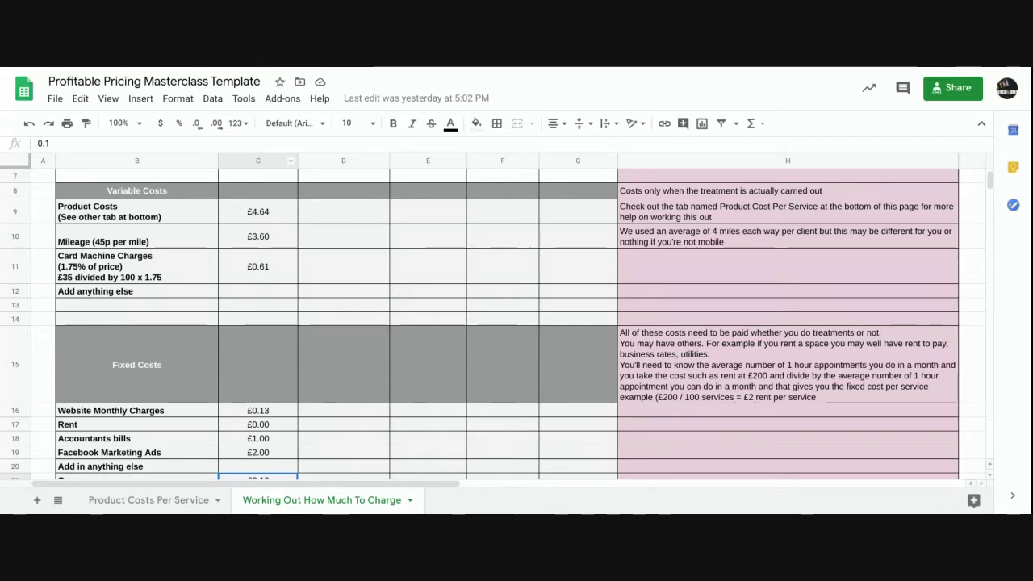
{"action": "scroll", "coordinate": [248, 234], "scroll_direction": "down", "scroll_amount": 2}
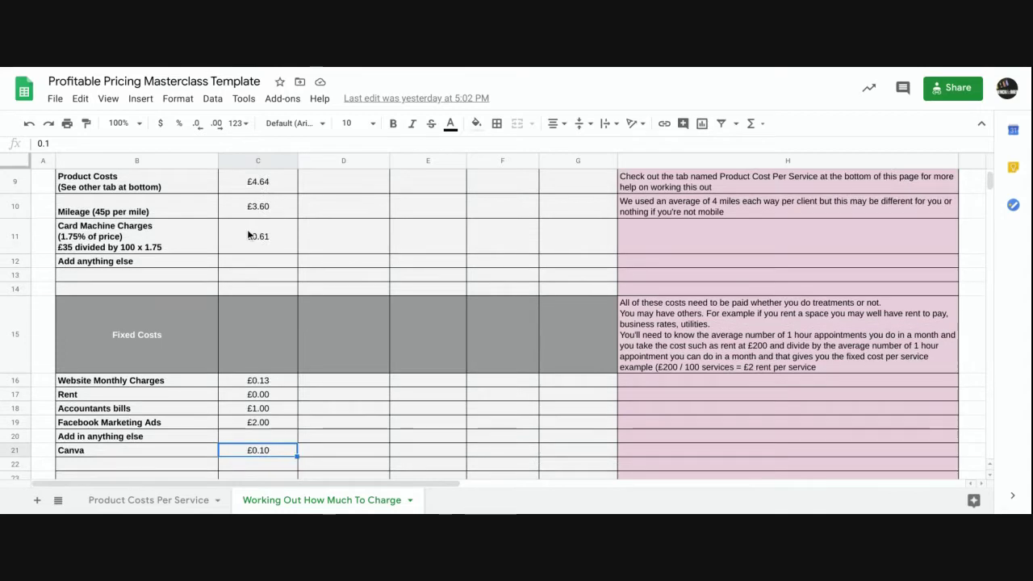
{"action": "scroll", "coordinate": [248, 234], "scroll_direction": "down", "scroll_amount": 1}
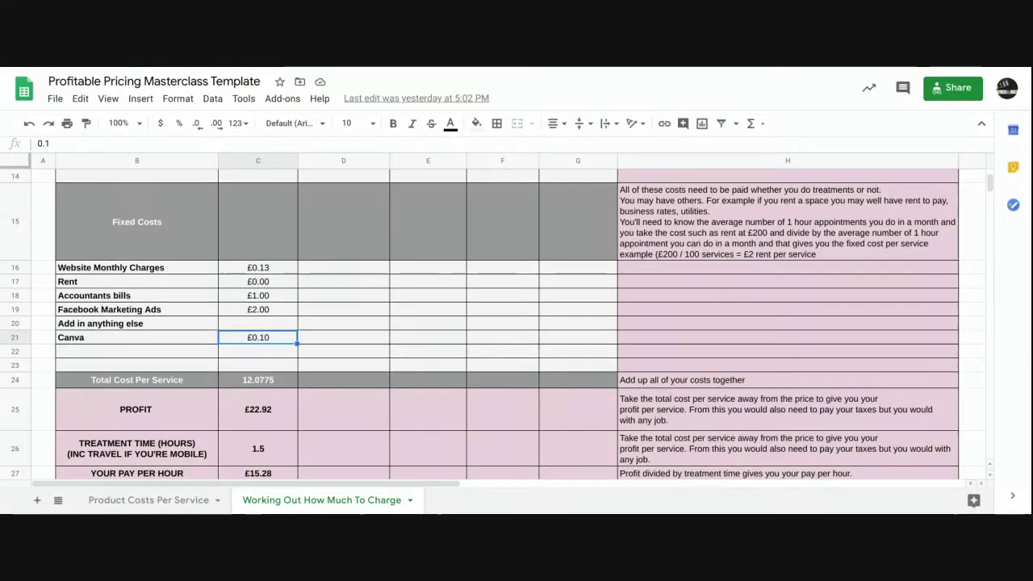
Step: Examine the Total Cost Per Service, Profit, Treatment Time and Your Pay Per Hour rows alongside the cost entries above them
{"action": "scroll", "coordinate": [252, 283], "scroll_direction": "down", "scroll_amount": 5}
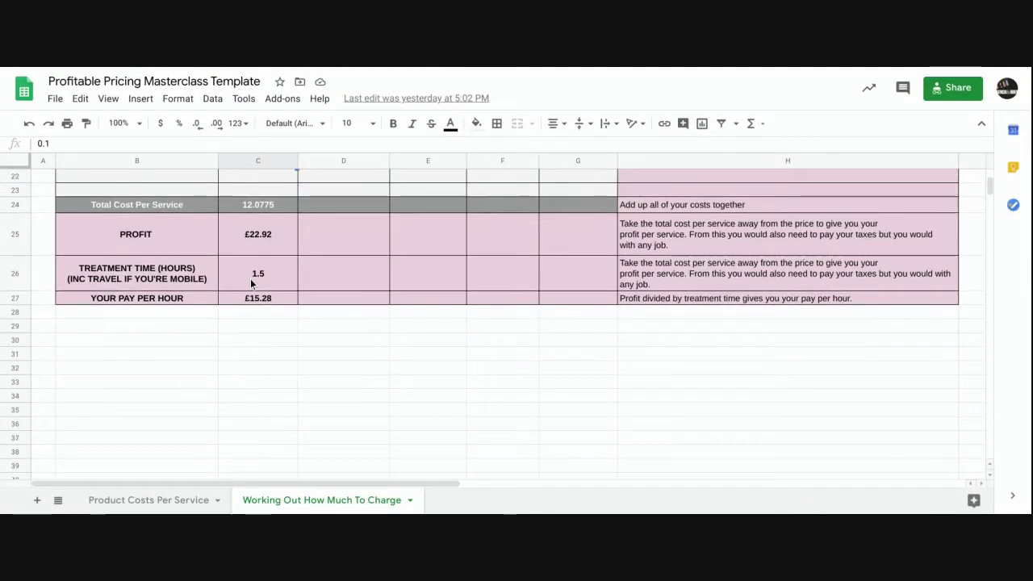
{"action": "scroll", "coordinate": [250, 278], "scroll_direction": "up", "scroll_amount": 3}
{"action": "scroll", "coordinate": [250, 278], "scroll_direction": "down", "scroll_amount": 1}
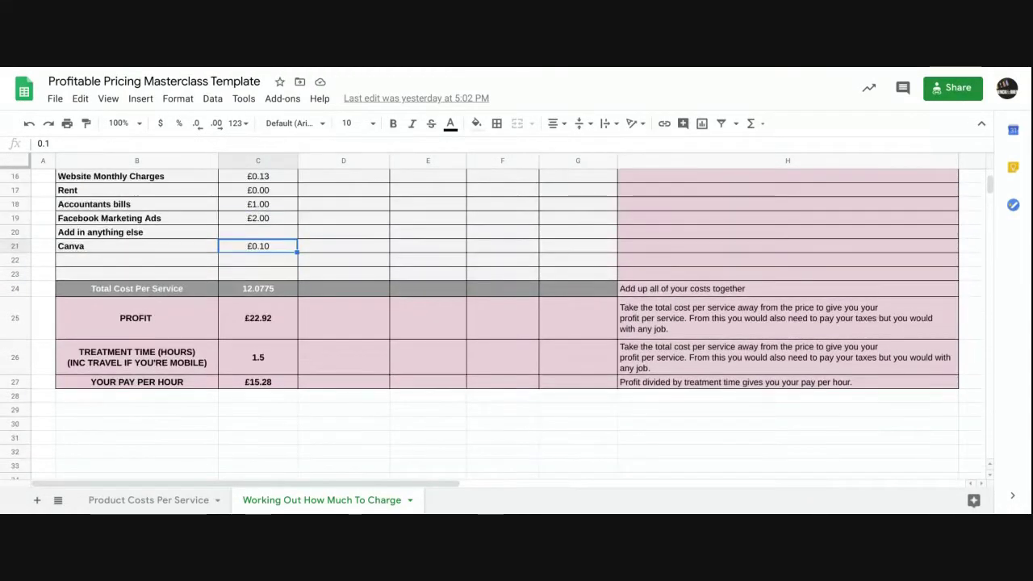
{"action": "scroll", "coordinate": [250, 279], "scroll_direction": "up", "scroll_amount": 4}
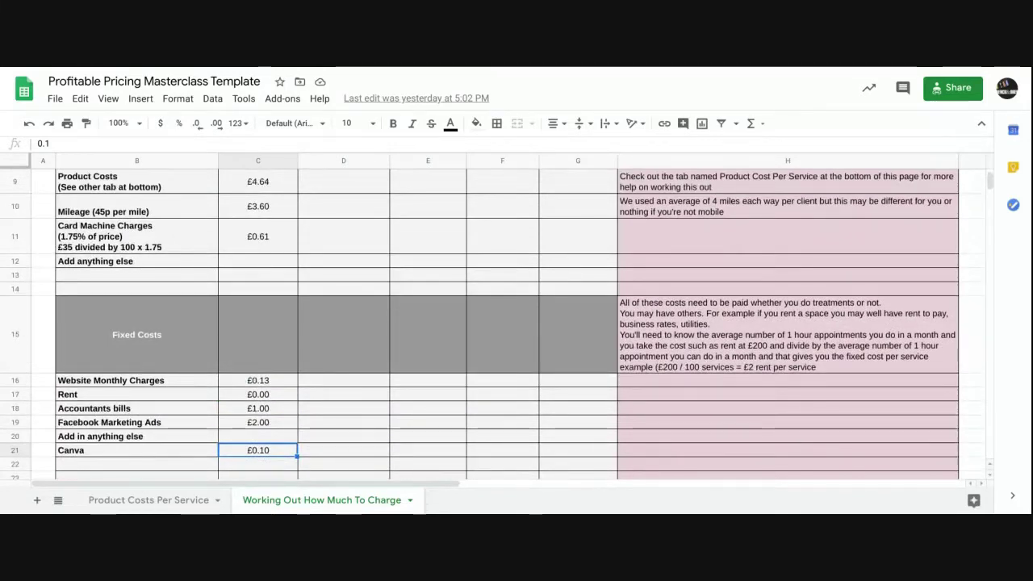
{"action": "scroll", "coordinate": [250, 278], "scroll_direction": "down", "scroll_amount": 1}
{"action": "scroll", "coordinate": [250, 278], "scroll_direction": "up", "scroll_amount": 1}
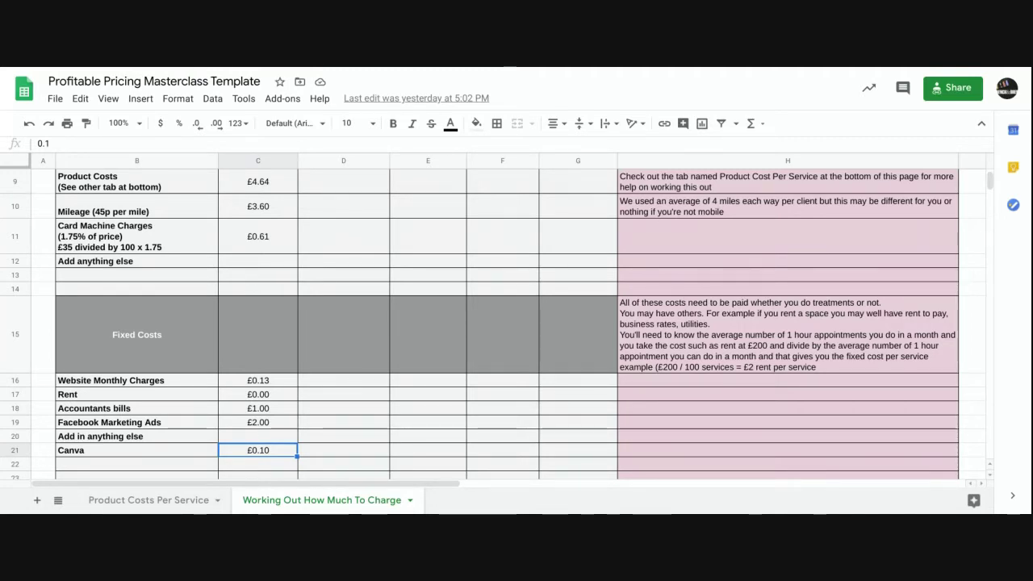
{"action": "scroll", "coordinate": [492, 323], "scroll_direction": "down", "scroll_amount": 1}
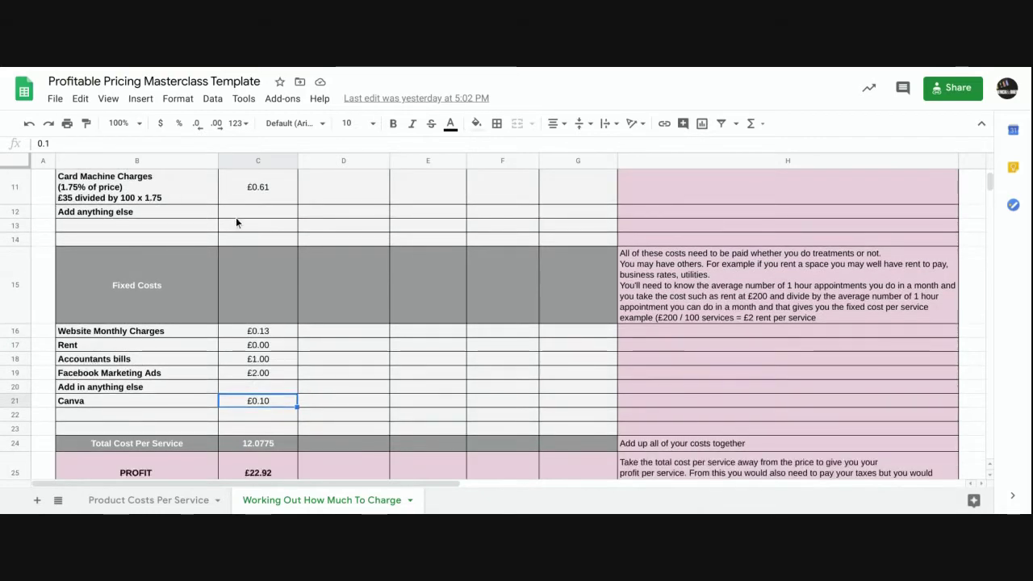
{"action": "scroll", "coordinate": [236, 217], "scroll_direction": "up", "scroll_amount": 5}
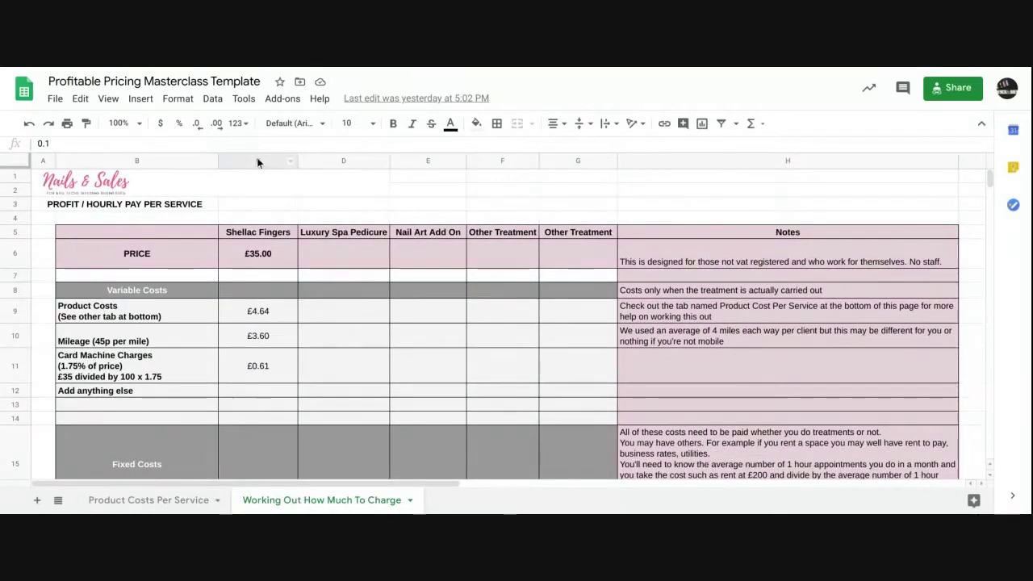
Step: Highlight the whole Shellac Fingers column, clear the highlight, and follow its costs down to the Total Cost Per Service row
{"action": "left_click", "coordinate": [257, 160]}
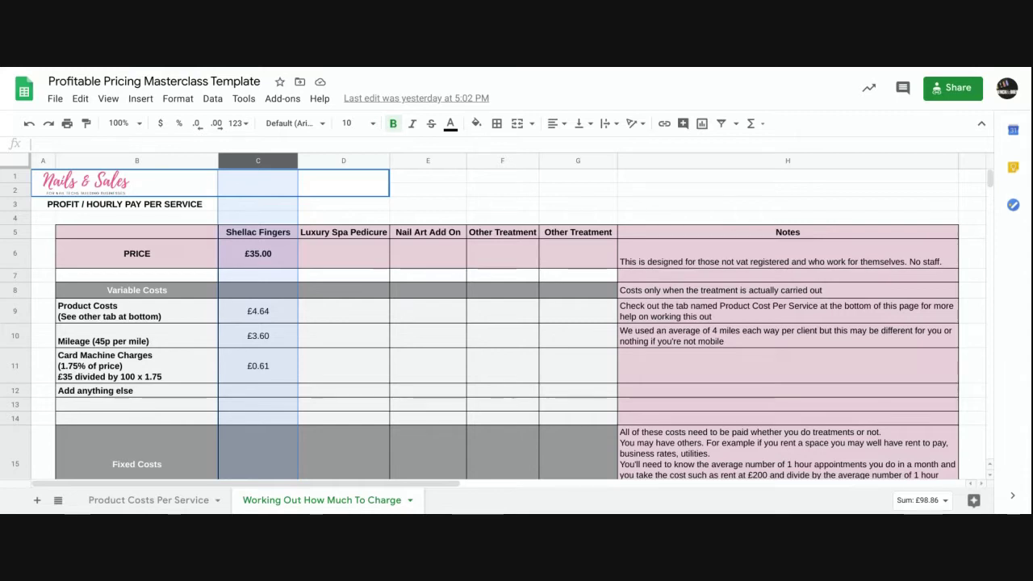
{"action": "left_click", "coordinate": [261, 205]}
{"action": "scroll", "coordinate": [261, 205], "scroll_direction": "down", "scroll_amount": 1}
{"action": "scroll", "coordinate": [262, 205], "scroll_direction": "down", "scroll_amount": 5}
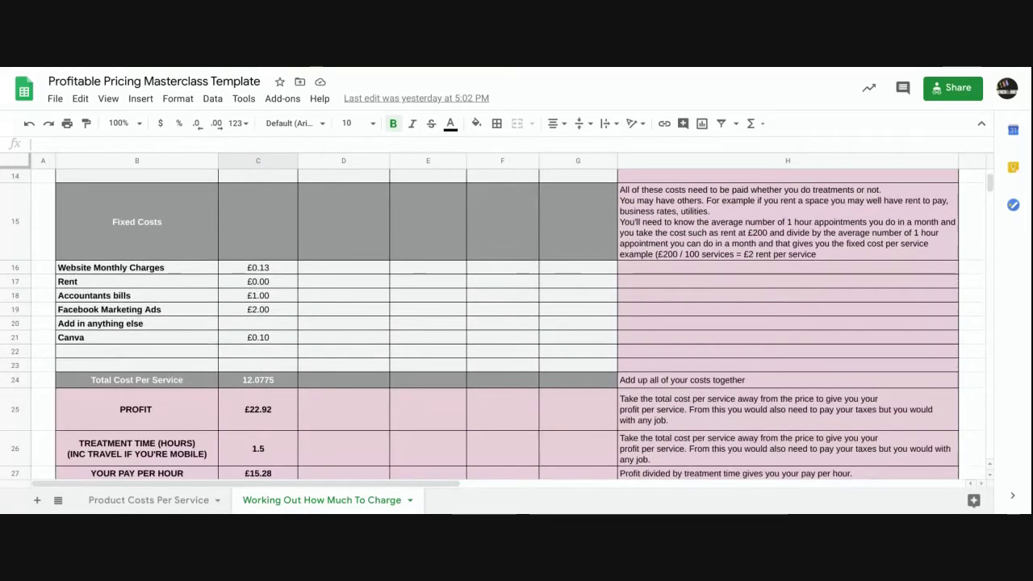
{"action": "scroll", "coordinate": [263, 279], "scroll_direction": "down", "scroll_amount": 1}
{"action": "scroll", "coordinate": [263, 279], "scroll_direction": "up", "scroll_amount": 3}
{"action": "scroll", "coordinate": [263, 278], "scroll_direction": "down", "scroll_amount": 1}
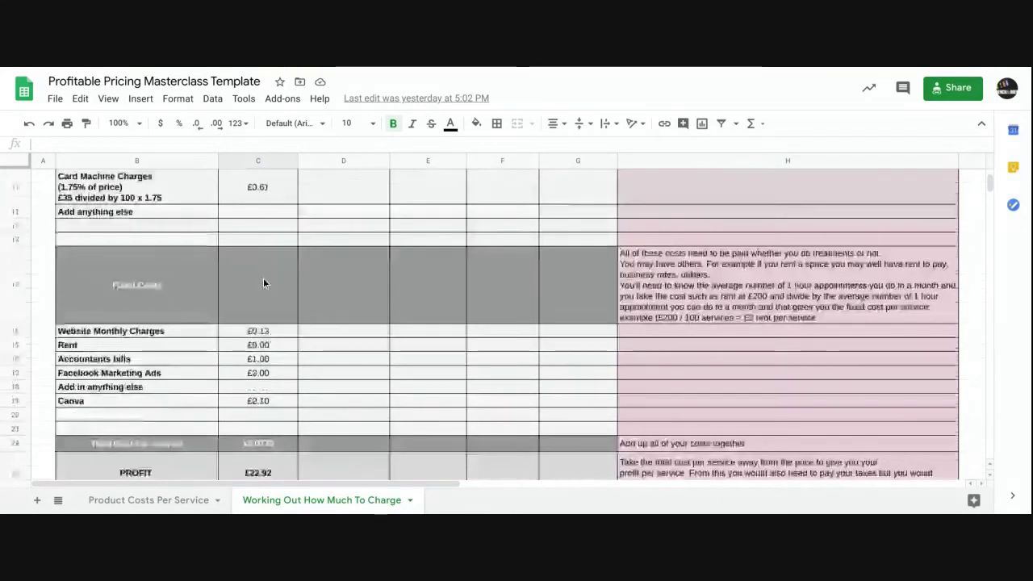
{"action": "scroll", "coordinate": [251, 418], "scroll_direction": "down", "scroll_amount": 2}
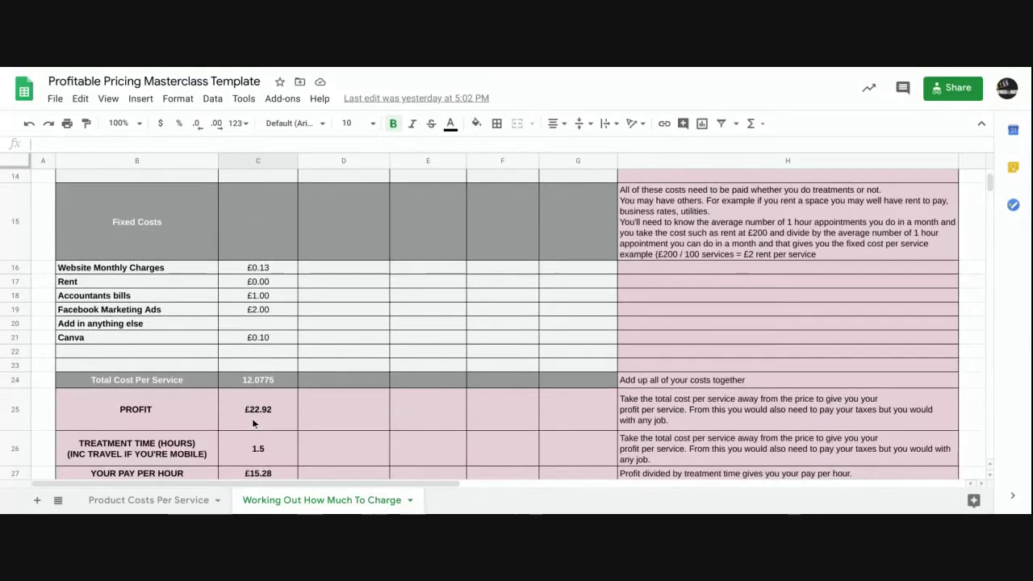
Step: Inspect the Shellac Fingers formula for Total Cost Per Service and the cost range it covers, leaving it unedited
{"action": "double_click", "coordinate": [252, 377]}
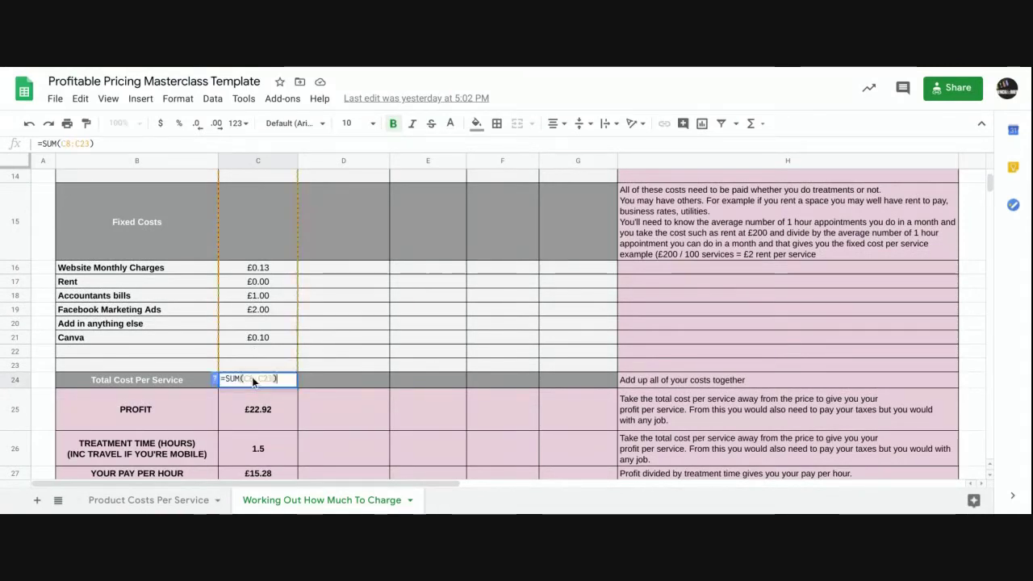
{"action": "scroll", "coordinate": [258, 337], "scroll_direction": "up", "scroll_amount": 3}
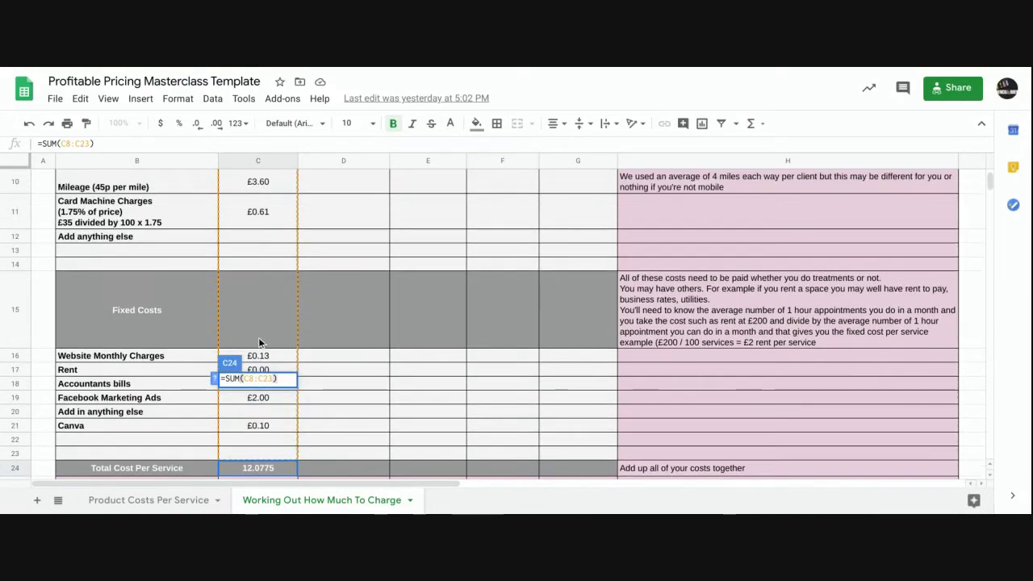
{"action": "scroll", "coordinate": [259, 341], "scroll_direction": "up", "scroll_amount": 5}
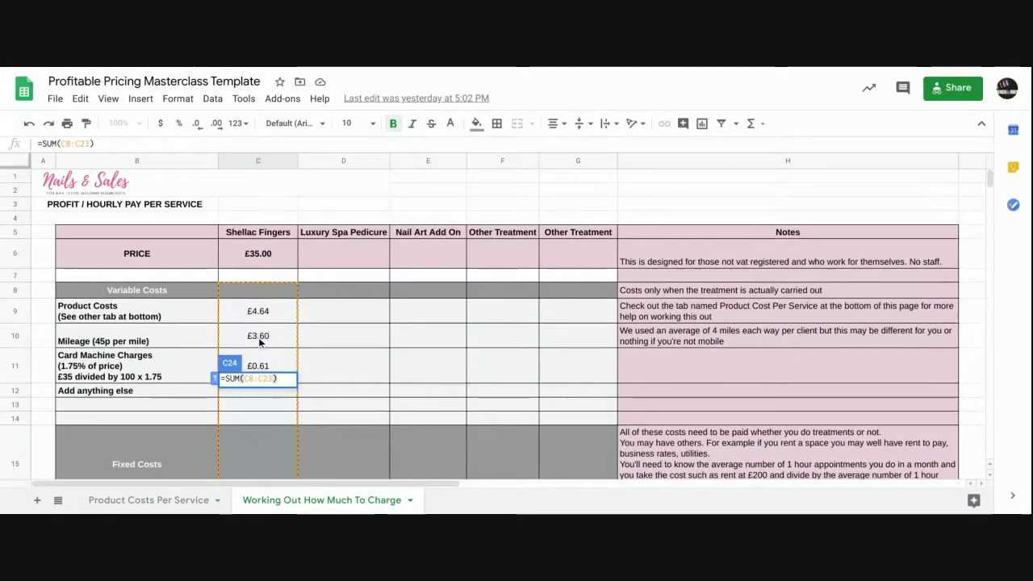
{"action": "scroll", "coordinate": [259, 342], "scroll_direction": "down", "scroll_amount": 2}
{"action": "scroll", "coordinate": [259, 343], "scroll_direction": "down", "scroll_amount": 5}
{"action": "key", "text": "Escape"}
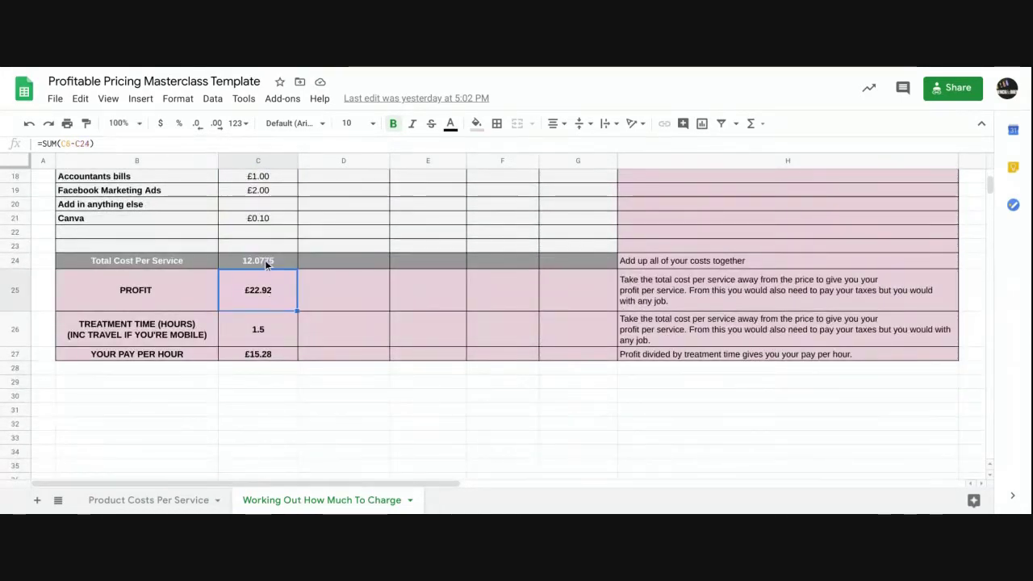
Step: Highlight the Total Cost Per Service row, compare it with the costs above, and select its Shellac Fingers cell
{"action": "left_click", "coordinate": [15, 261]}
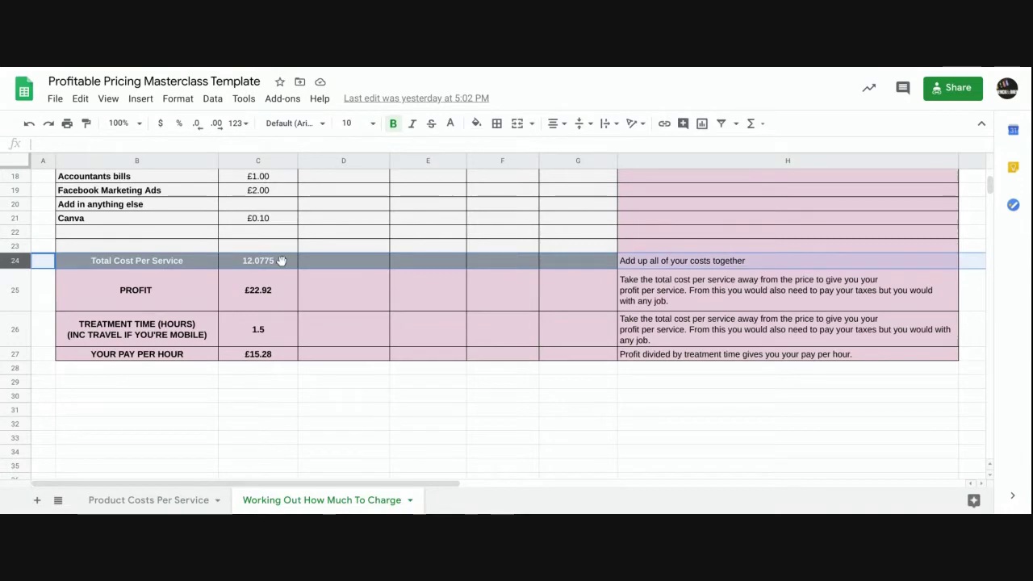
{"action": "scroll", "coordinate": [250, 272], "scroll_direction": "up", "scroll_amount": 3}
{"action": "scroll", "coordinate": [250, 272], "scroll_direction": "up", "scroll_amount": 3}
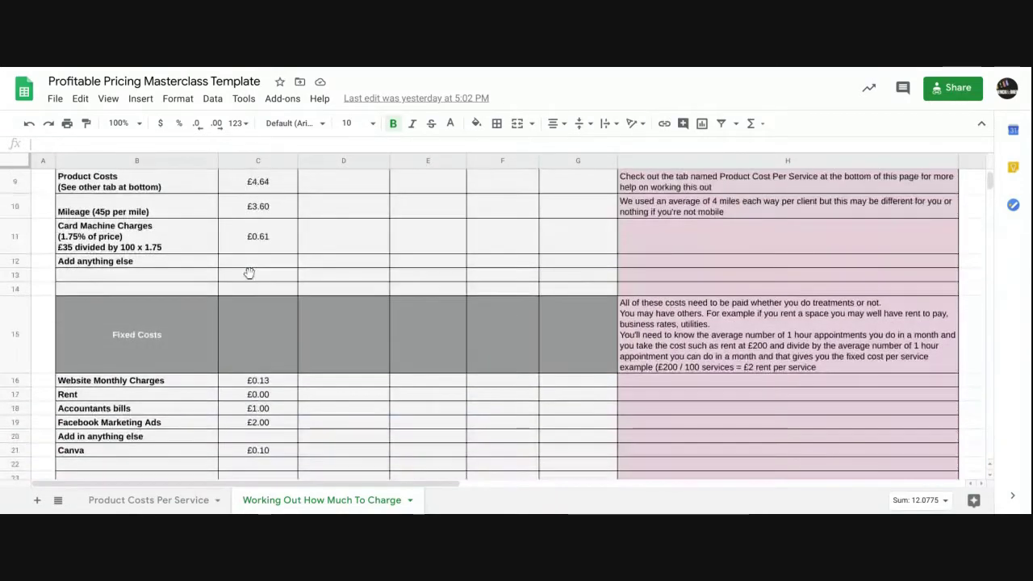
{"action": "scroll", "coordinate": [261, 233], "scroll_direction": "down", "scroll_amount": 6}
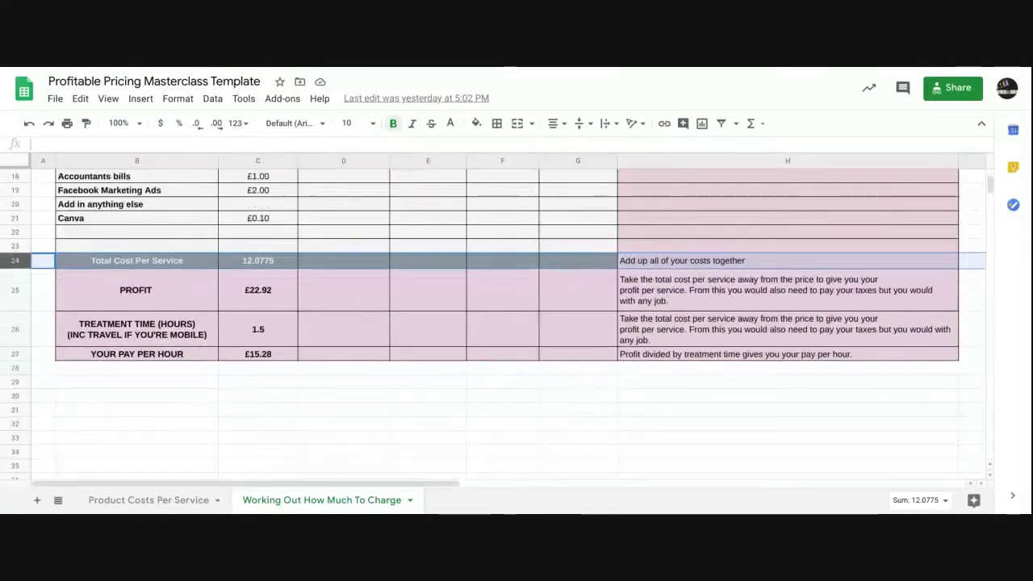
{"action": "left_click", "coordinate": [261, 233]}
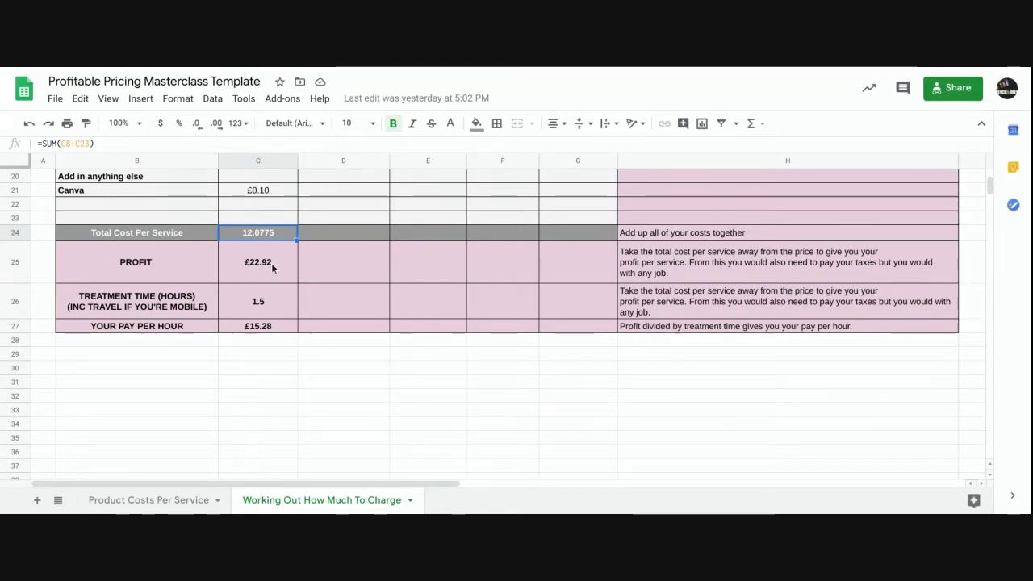
Step: Inspect the formula in the Shellac Fingers Profit cell and close it without editing
{"action": "left_click", "coordinate": [271, 263]}
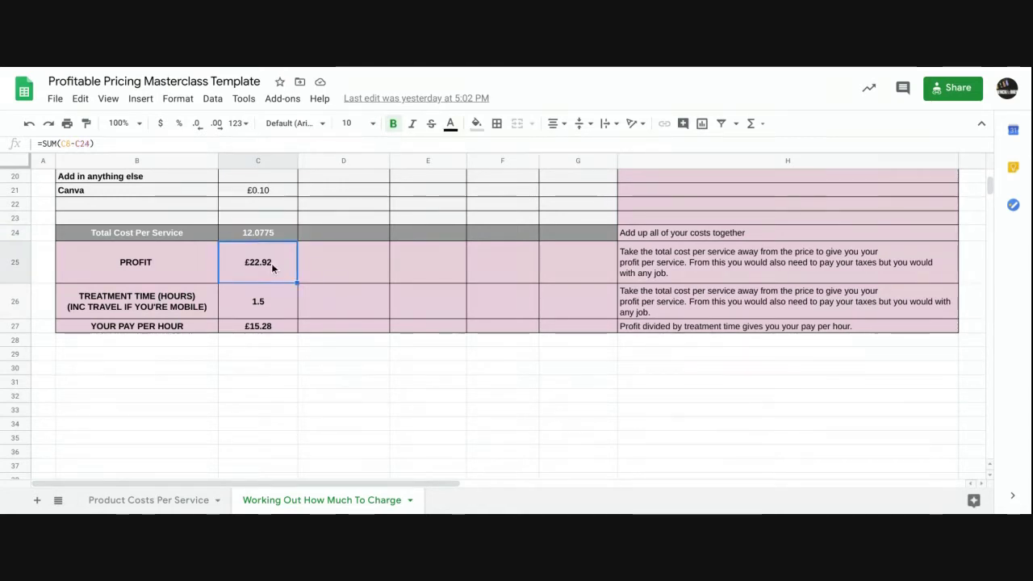
{"action": "double_click", "coordinate": [267, 263]}
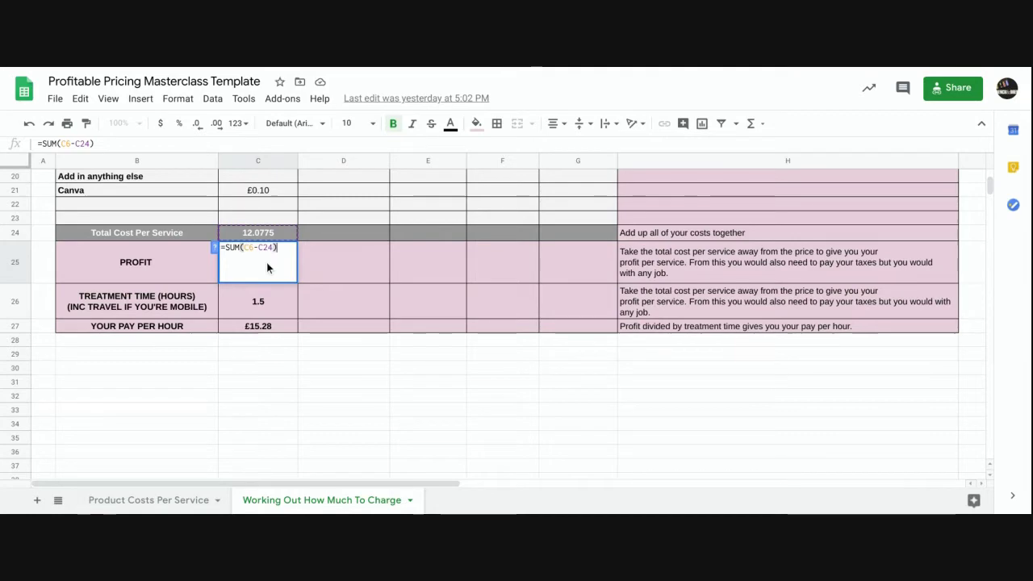
{"action": "key", "text": "Return"}
Step: Trace the Shellac Fingers Profit calculation by checking the Price, Total Cost Per Service and Profit cells in turn
{"action": "scroll", "coordinate": [266, 262], "scroll_direction": "up", "scroll_amount": 1}
{"action": "scroll", "coordinate": [484, 323], "scroll_direction": "up", "scroll_amount": 5}
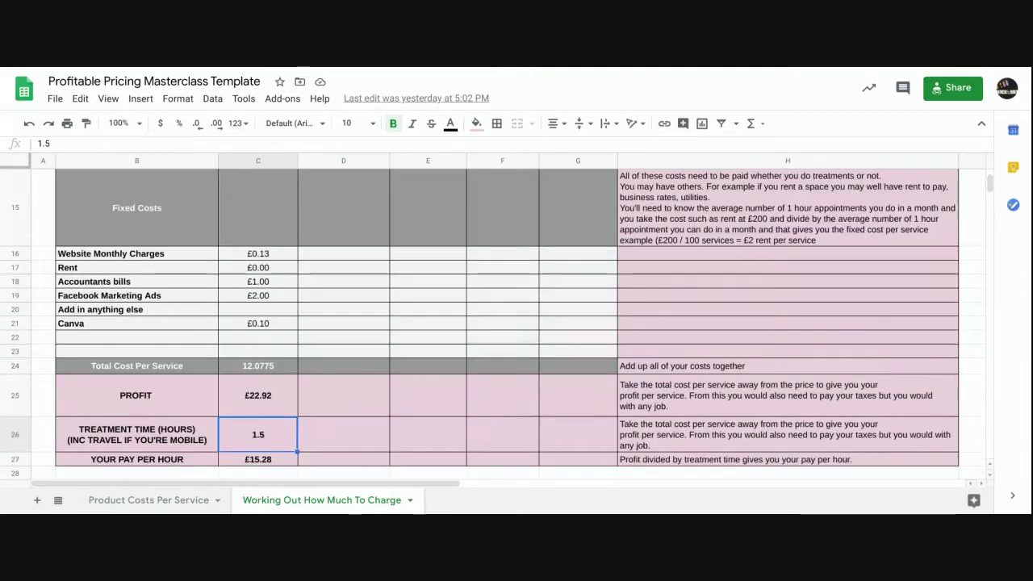
{"action": "scroll", "coordinate": [260, 252], "scroll_direction": "up", "scroll_amount": 3}
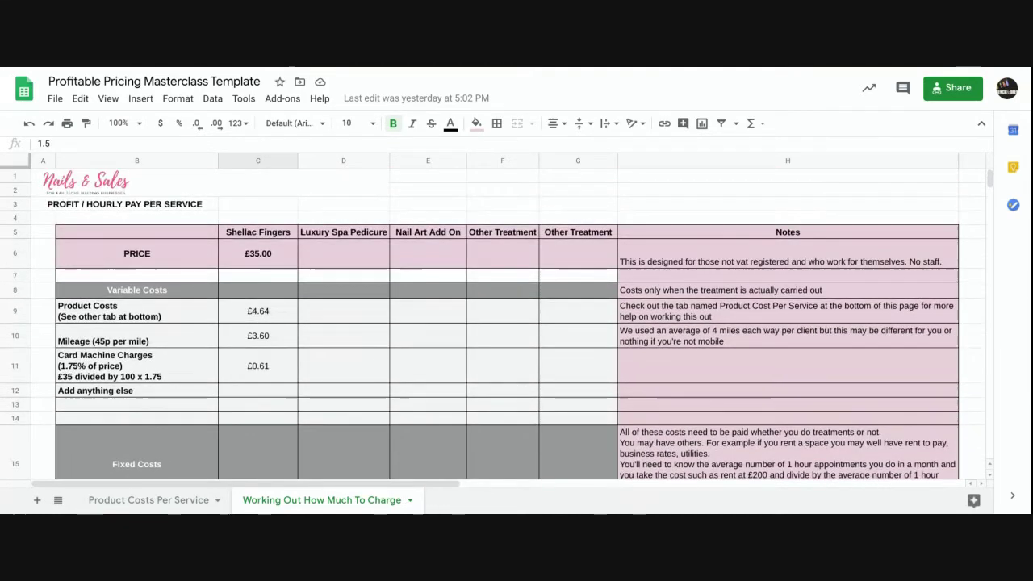
{"action": "left_click", "coordinate": [260, 250]}
{"action": "scroll", "coordinate": [260, 252], "scroll_direction": "down", "scroll_amount": 1}
{"action": "scroll", "coordinate": [260, 253], "scroll_direction": "down", "scroll_amount": 2}
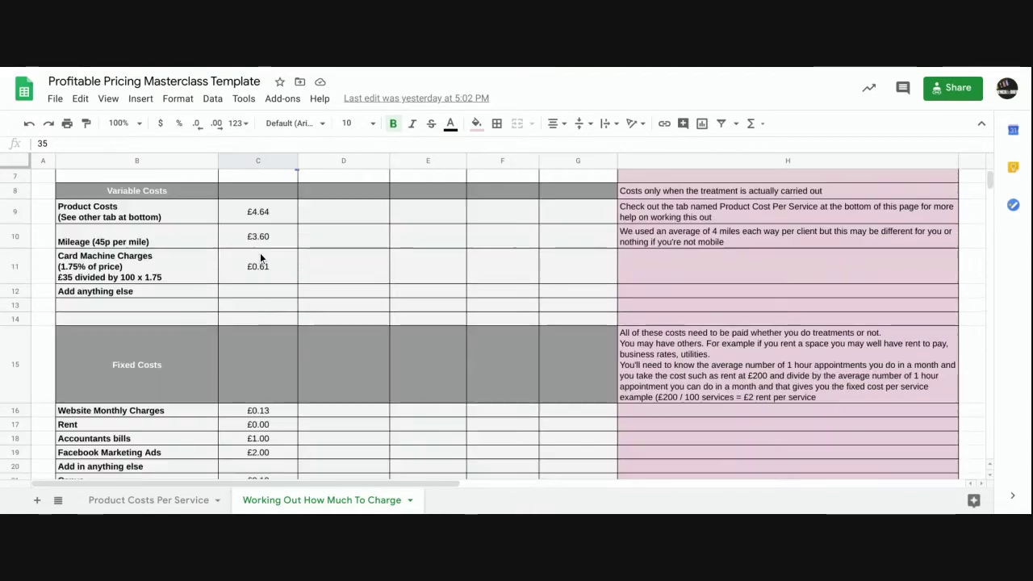
{"action": "scroll", "coordinate": [259, 253], "scroll_direction": "down", "scroll_amount": 4}
{"action": "left_click", "coordinate": [257, 232]}
{"action": "left_click", "coordinate": [256, 264]}
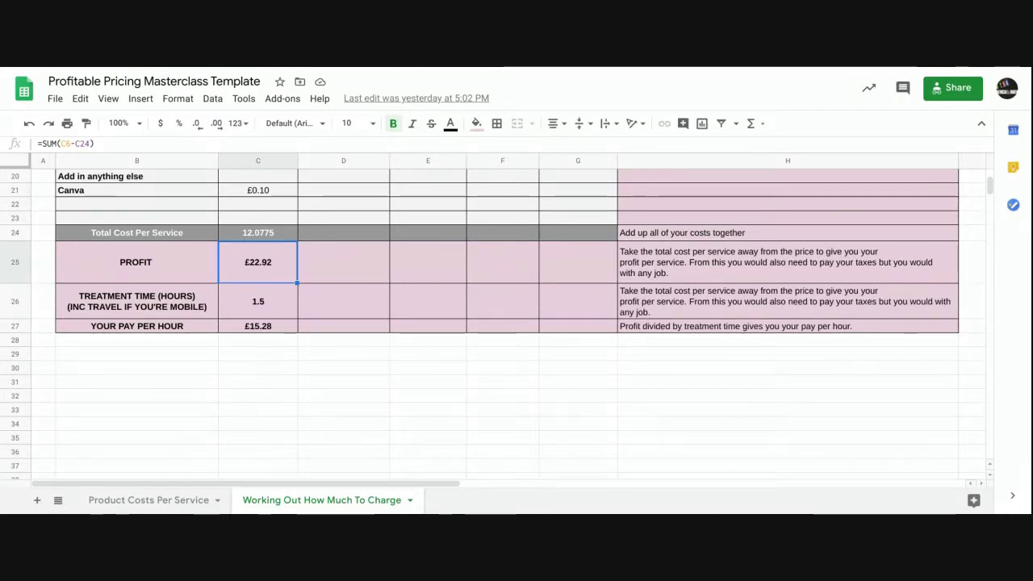
{"action": "scroll", "coordinate": [508, 323], "scroll_direction": "up", "scroll_amount": 5}
{"action": "scroll", "coordinate": [508, 322], "scroll_direction": "down", "scroll_amount": 4}
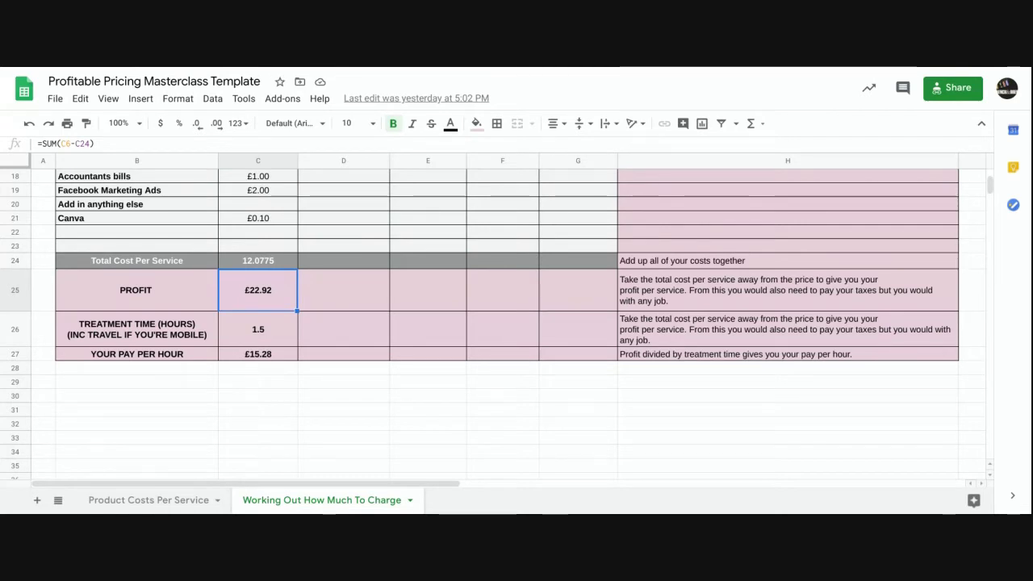
Step: Inspect the Shellac Fingers Treatment Time (Hours) entry and leave its value unedited
{"action": "left_click", "coordinate": [262, 331]}
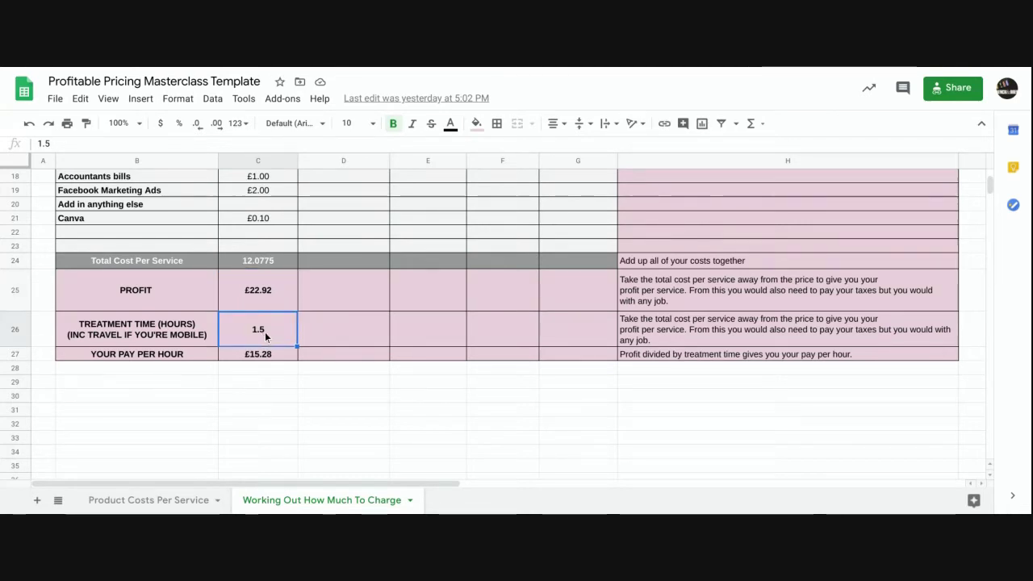
{"action": "double_click", "coordinate": [284, 330]}
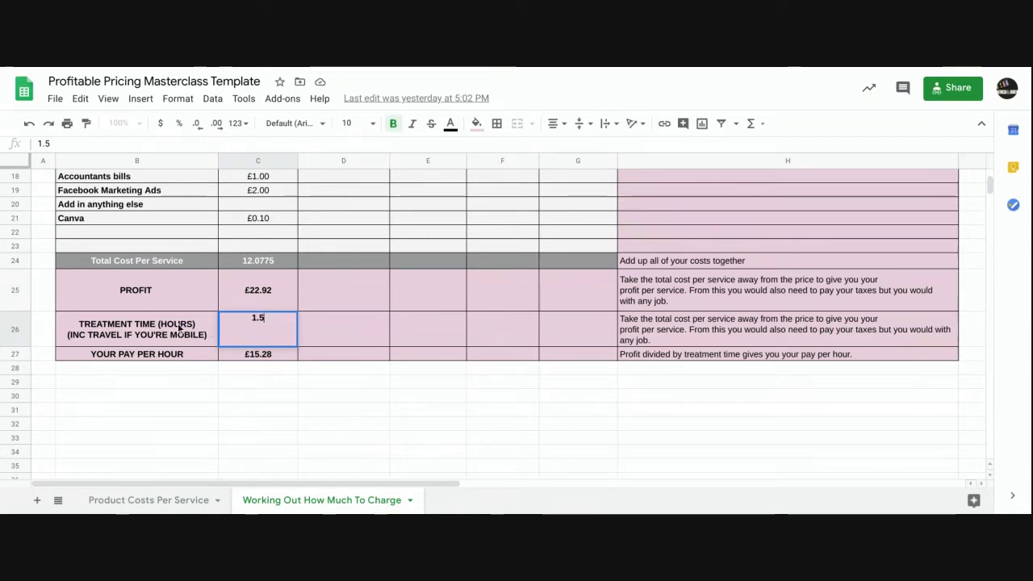
{"action": "left_click", "coordinate": [340, 326]}
{"action": "left_click", "coordinate": [259, 329]}
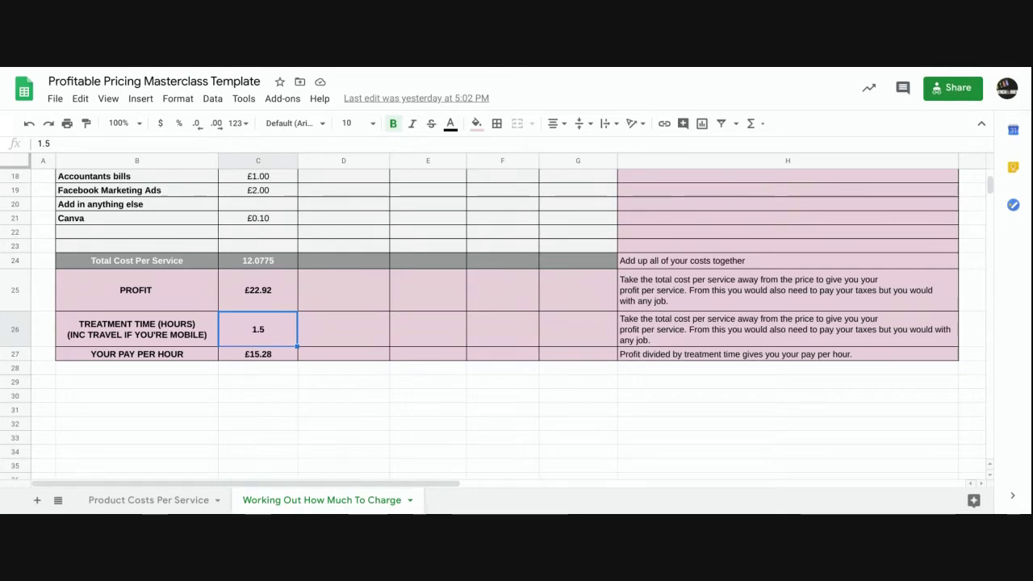
Step: Review the Shellac Fingers Price and the costs beneath it, and return to its Treatment Time (Hours) cell
{"action": "scroll", "coordinate": [261, 259], "scroll_direction": "up", "scroll_amount": 6}
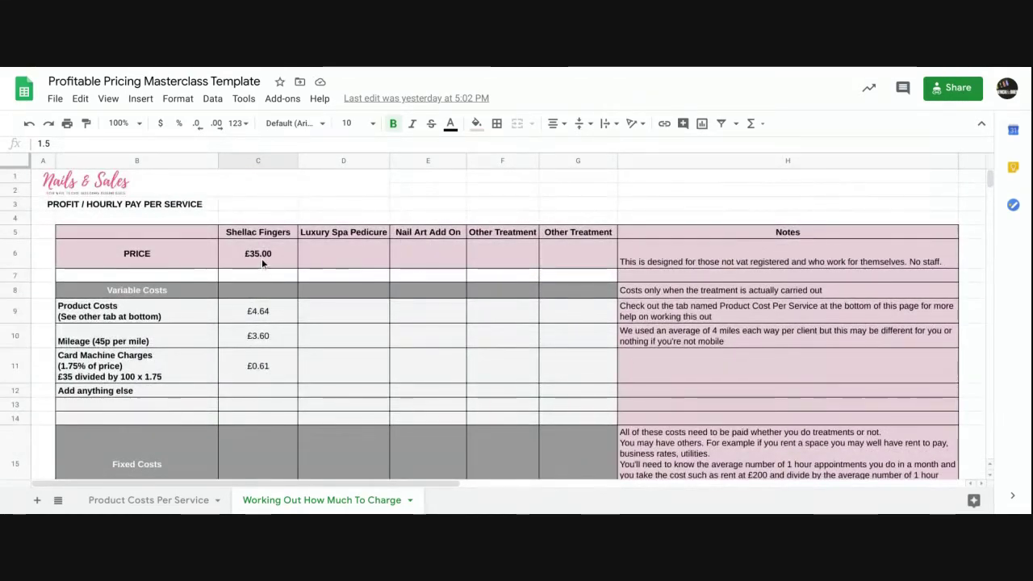
{"action": "left_click", "coordinate": [262, 260]}
{"action": "scroll", "coordinate": [261, 259], "scroll_direction": "down", "scroll_amount": 2}
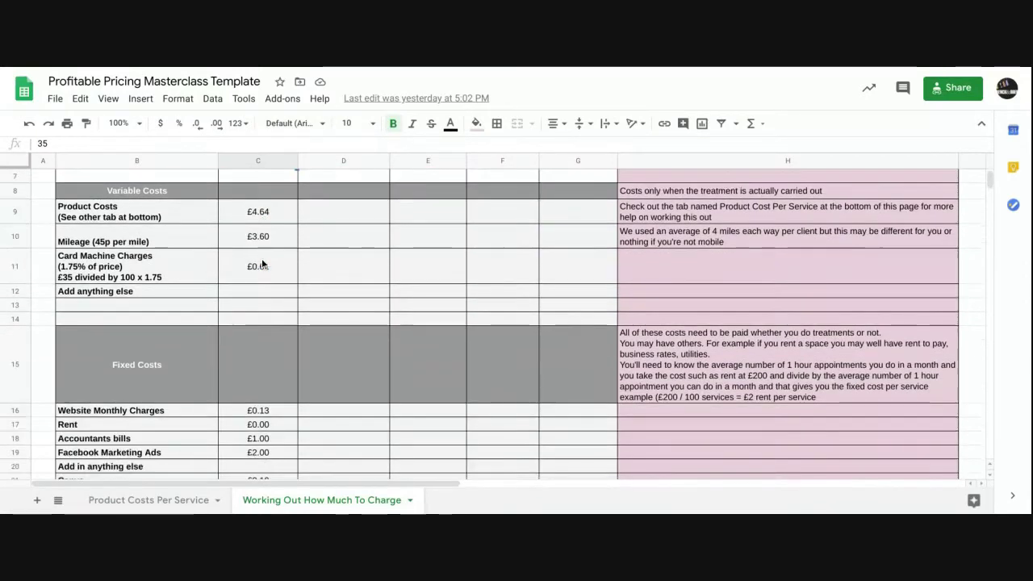
{"action": "scroll", "coordinate": [261, 258], "scroll_direction": "down", "scroll_amount": 5}
{"action": "scroll", "coordinate": [261, 258], "scroll_direction": "up", "scroll_amount": 5}
{"action": "scroll", "coordinate": [261, 258], "scroll_direction": "down", "scroll_amount": 4}
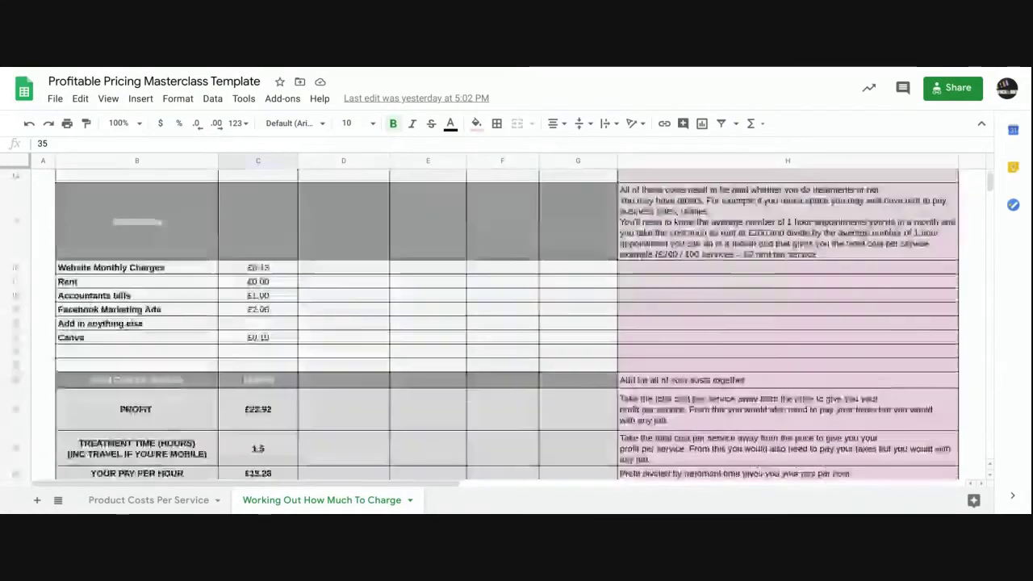
{"action": "scroll", "coordinate": [262, 258], "scroll_direction": "down", "scroll_amount": 2}
{"action": "left_click", "coordinate": [250, 317]}
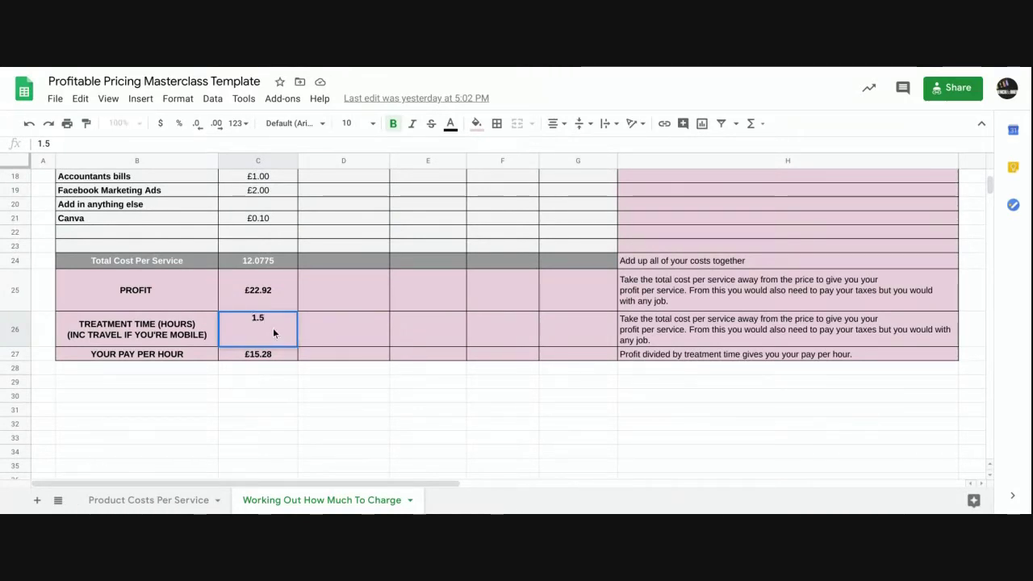
Step: Inspect the formula in the Shellac Fingers Your Pay Per Hour cell and close it without editing
{"action": "double_click", "coordinate": [274, 354]}
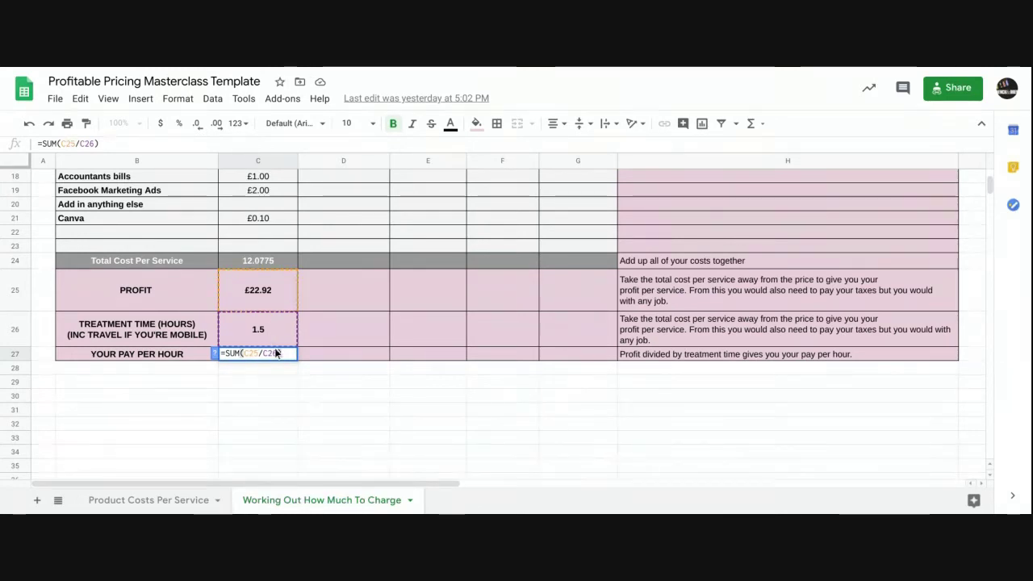
{"action": "left_click", "coordinate": [279, 367]}
{"action": "left_click", "coordinate": [263, 355]}
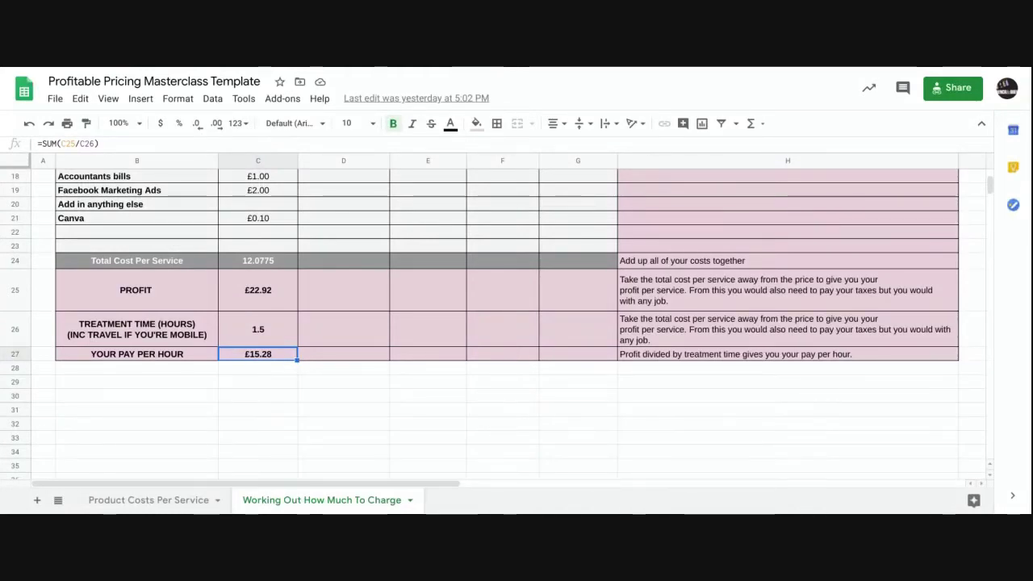
Step: Highlight the whole Your Pay Per Hour row and look over the costs above it
{"action": "left_click", "coordinate": [308, 386]}
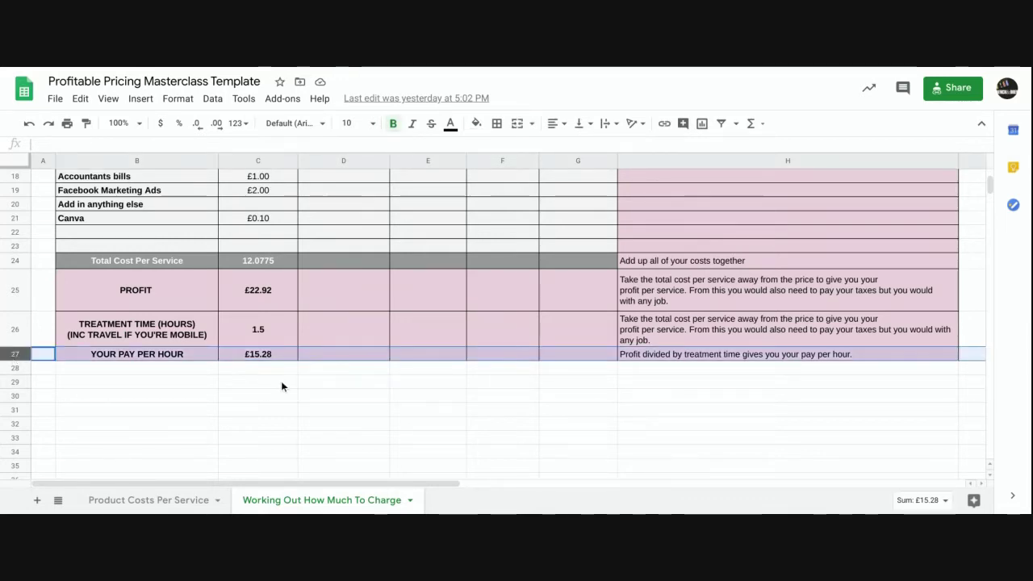
{"action": "scroll", "coordinate": [280, 381], "scroll_direction": "up", "scroll_amount": 4}
{"action": "scroll", "coordinate": [281, 381], "scroll_direction": "down", "scroll_amount": 4}
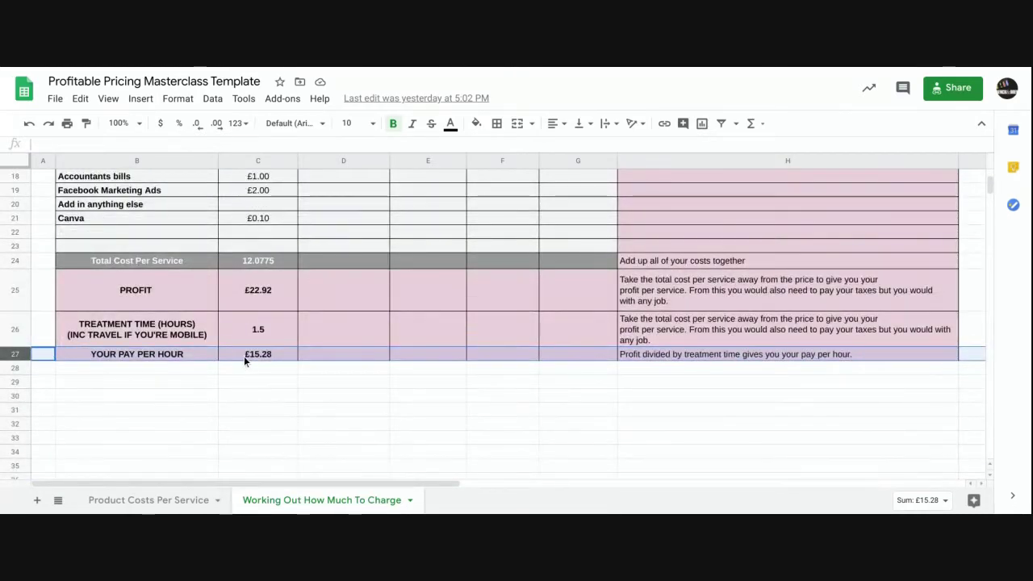
Step: Recheck the Shellac Fingers Your Pay Per Hour formula without changing it, and return to the Price and Variable Costs rows
{"action": "double_click", "coordinate": [244, 356]}
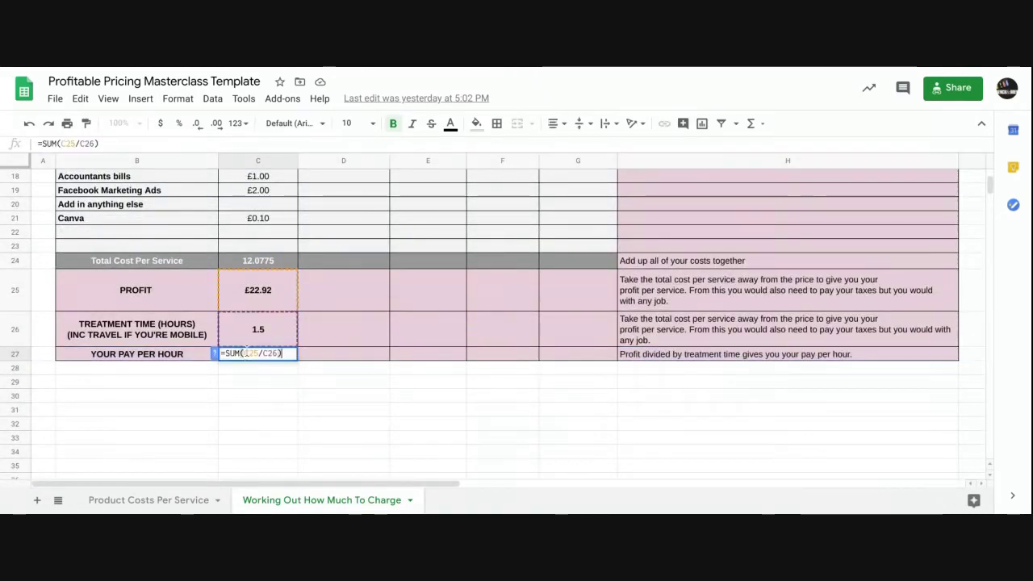
{"action": "left_click", "coordinate": [263, 300]}
{"action": "left_click", "coordinate": [265, 358]}
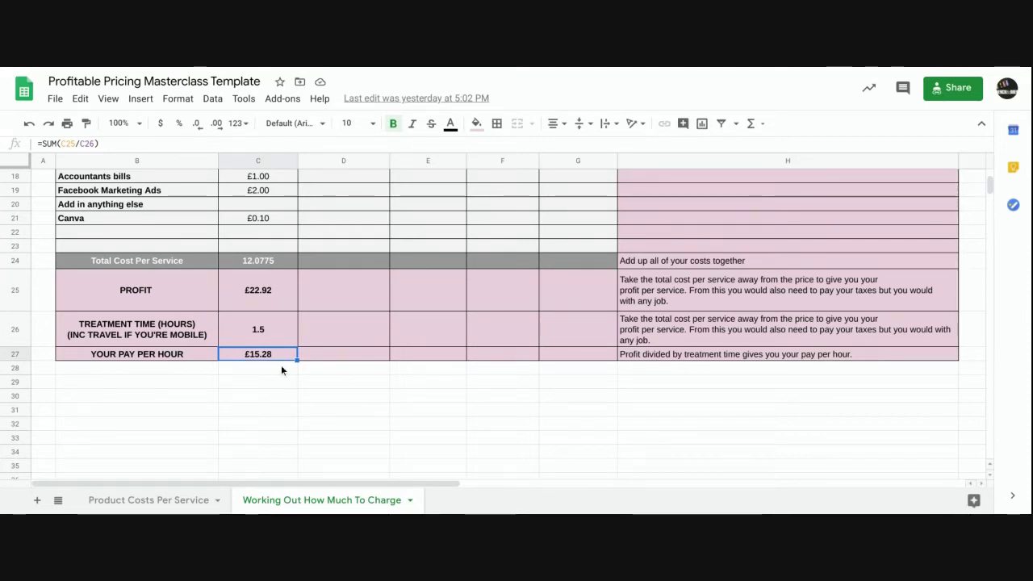
{"action": "scroll", "coordinate": [281, 365], "scroll_direction": "up", "scroll_amount": 2}
{"action": "scroll", "coordinate": [280, 365], "scroll_direction": "up", "scroll_amount": 5}
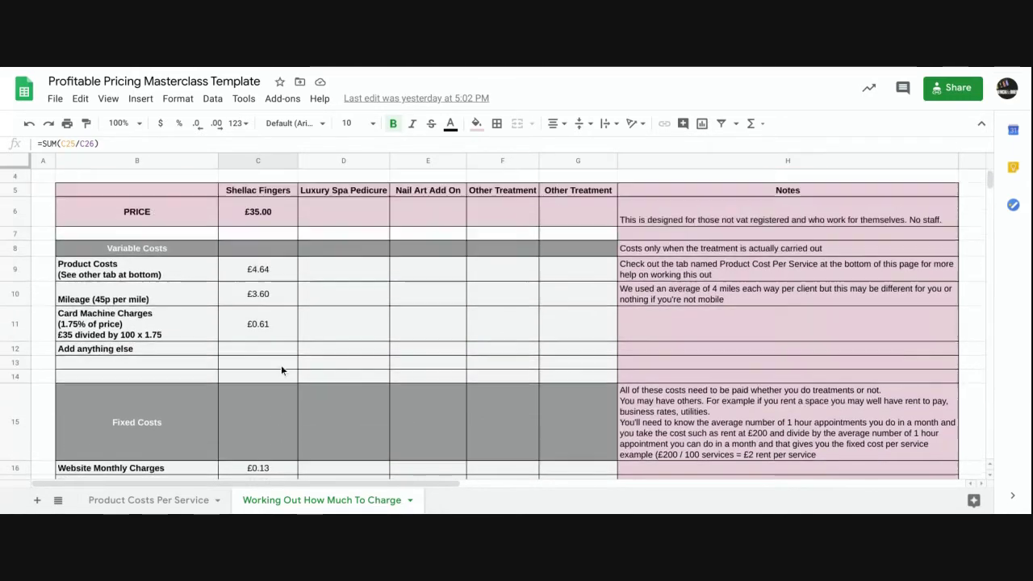